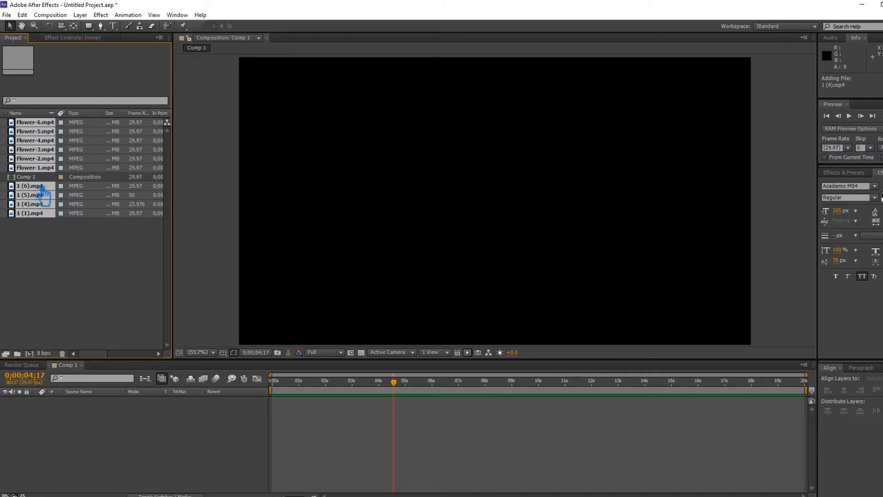
# Add the 1 (5).mp4 clip to Comp 1 as the background layer and save the project
pyautogui.moveTo(123, 433); pyautogui.dragTo(171, 440)
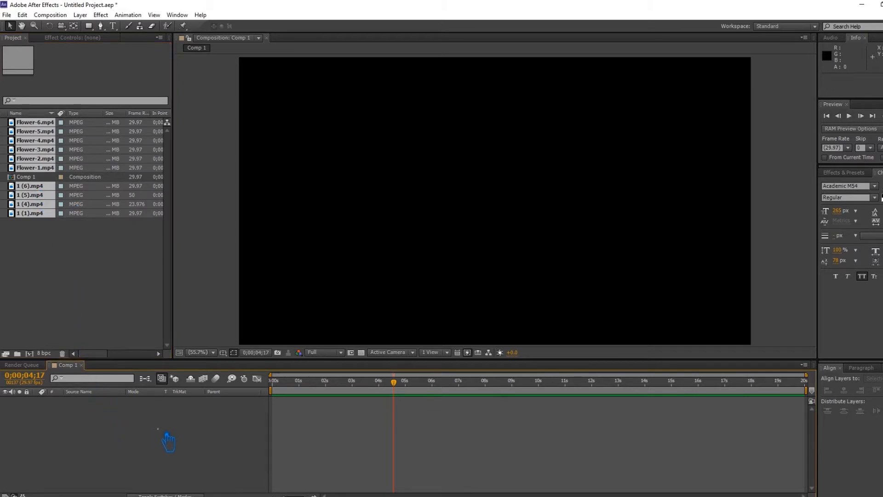
pyautogui.moveTo(76, 204); pyautogui.dragTo(34, 185)
pyautogui.click(32, 177)
pyautogui.click(40, 186)
pyautogui.click(41, 168)
pyautogui.click(44, 189)
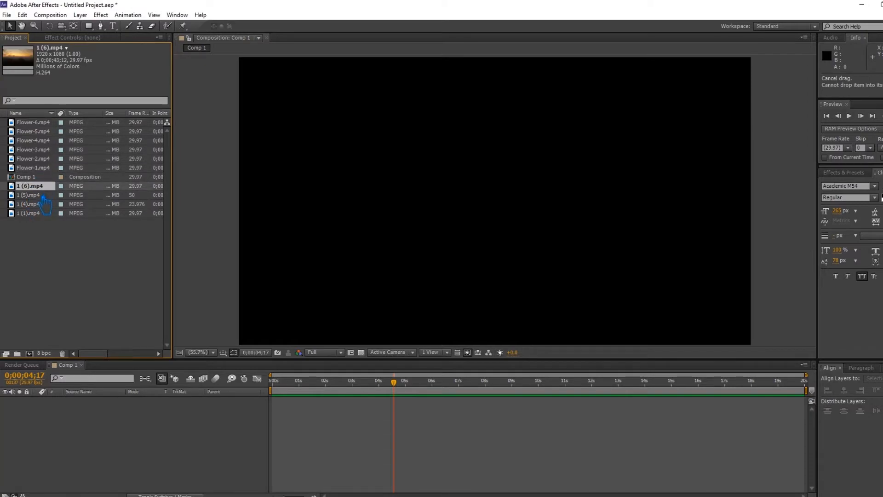
pyautogui.click(42, 195)
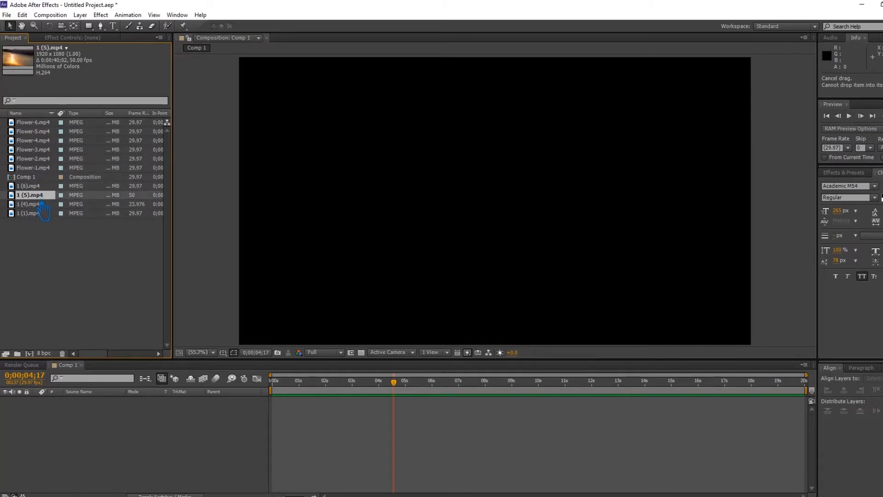
pyautogui.moveTo(46, 202); pyautogui.dragTo(43, 181)
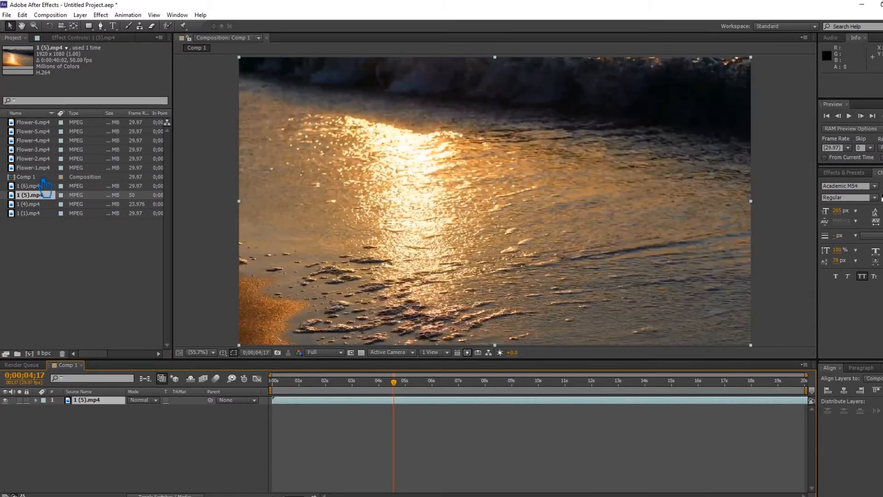
pyautogui.click(223, 438)
pyautogui.hotkey('ctrl', 's')
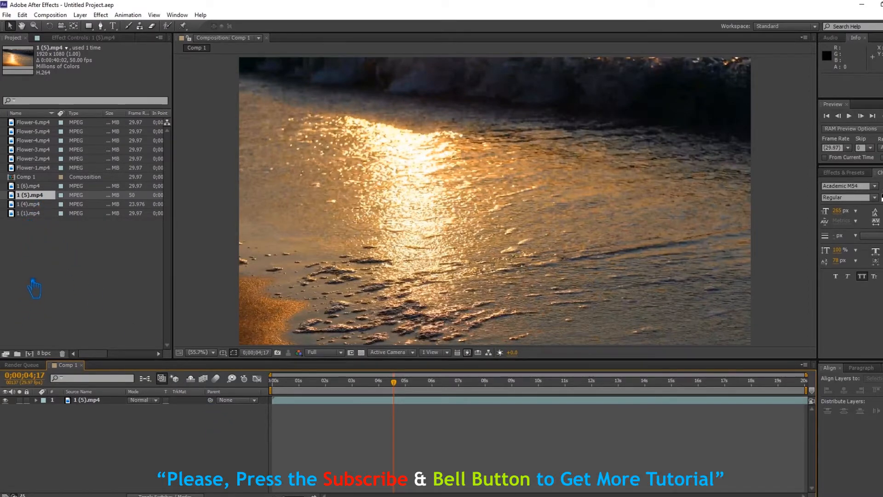
# Add the 1 (6).mp4 clip above the 1 (5).mp4 layer and move the current time to 0;00;06;03
pyautogui.click(37, 205)
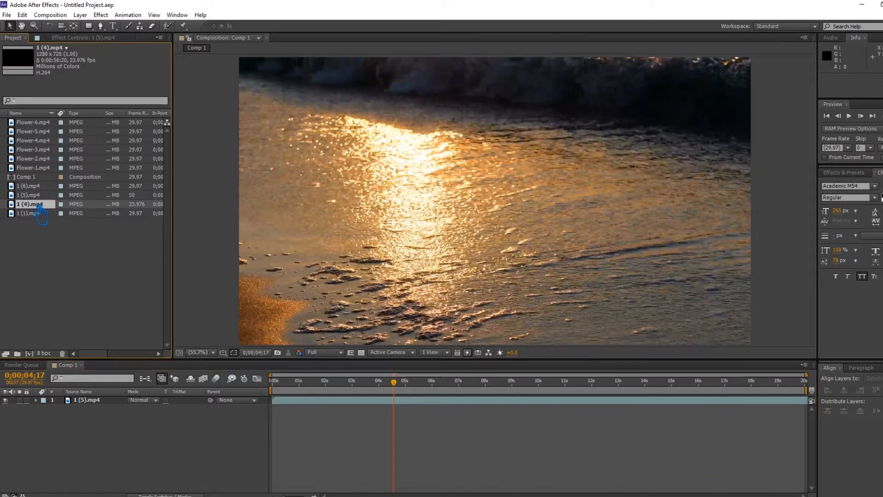
pyautogui.click(33, 214)
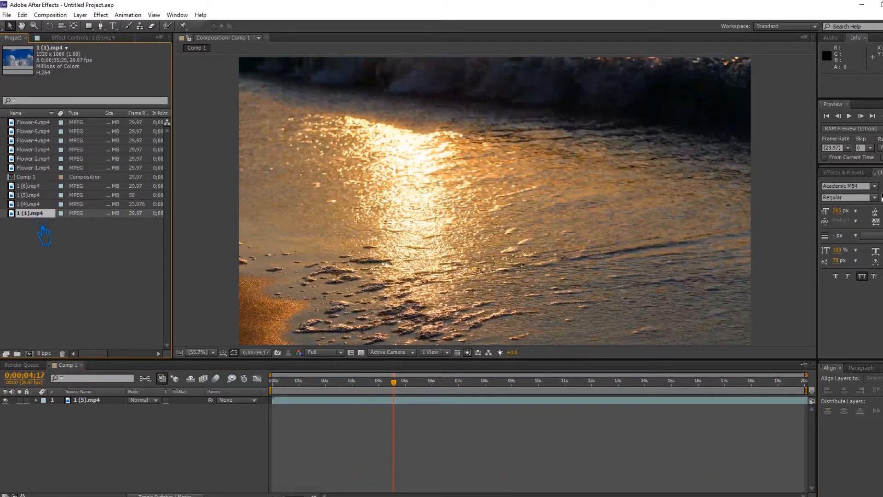
pyautogui.click(33, 186)
pyautogui.click(77, 258)
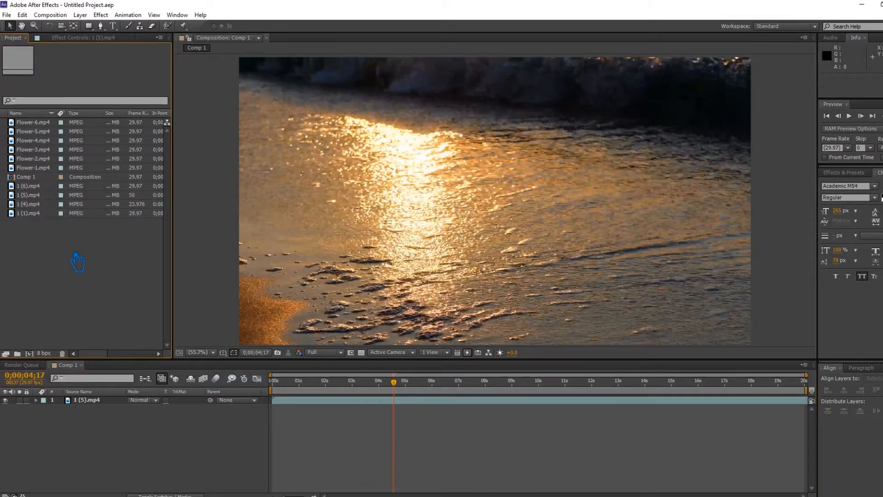
pyautogui.moveTo(40, 188)
pyautogui.mouseDown()
pyautogui.moveTo(45, 320)
pyautogui.moveTo(41, 178)
pyautogui.mouseUp()
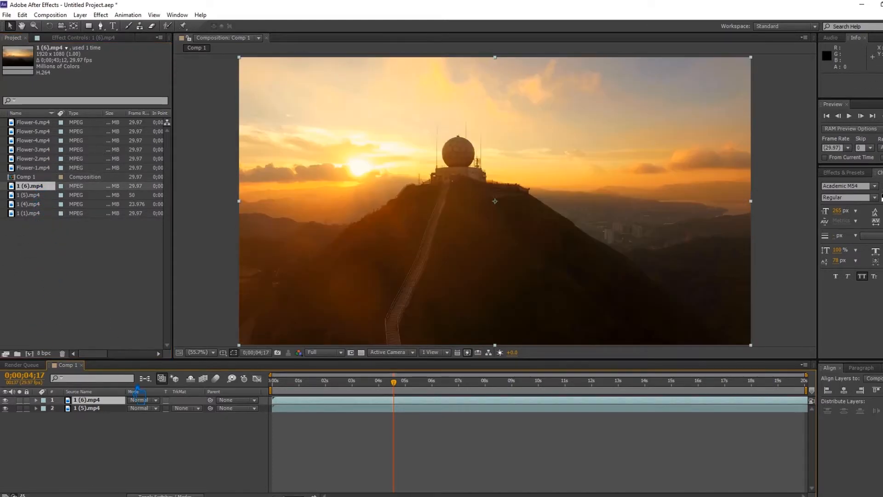
pyautogui.moveTo(393, 382); pyautogui.dragTo(442, 400)
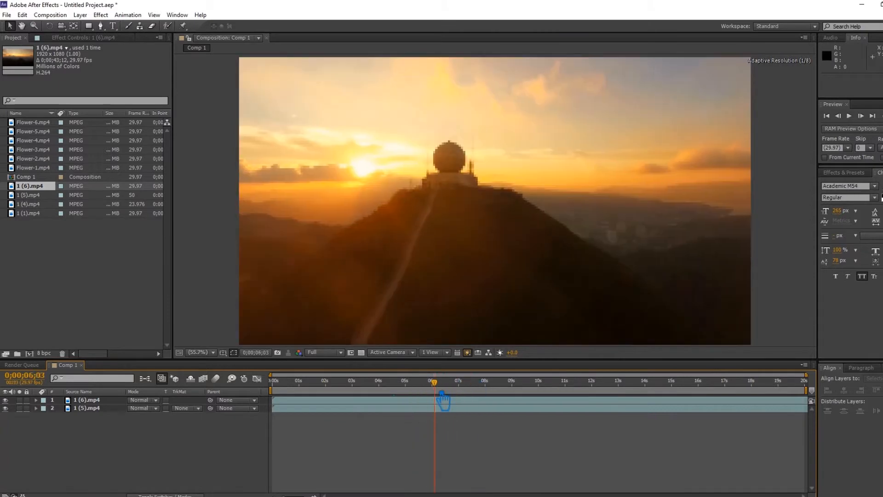
# Create a text layer reading "ALPHA MATTE" and move it to the middle of the frame
pyautogui.click(114, 27)
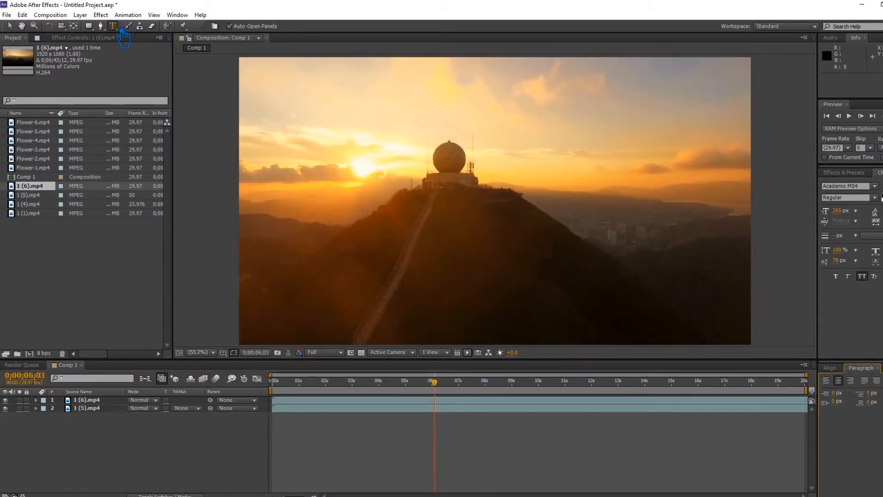
pyautogui.click(387, 257)
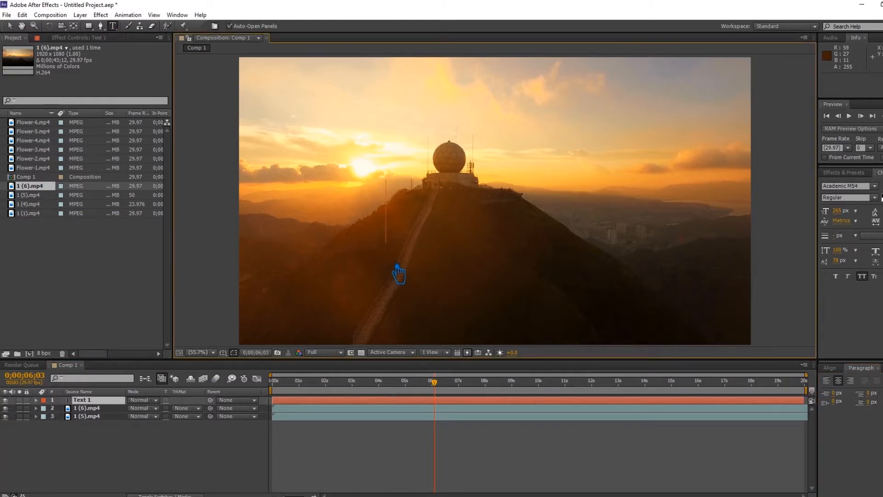
pyautogui.write('AL')
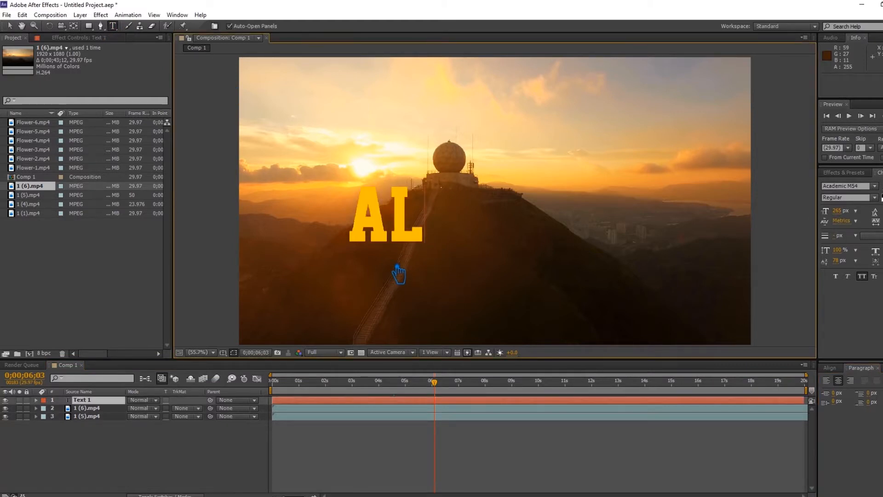
pyautogui.write('PHA ')
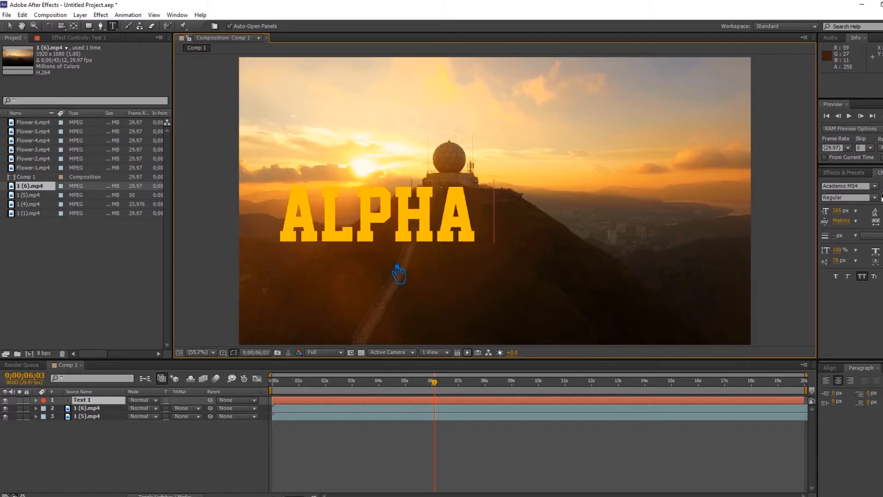
pyautogui.write('MATTE')
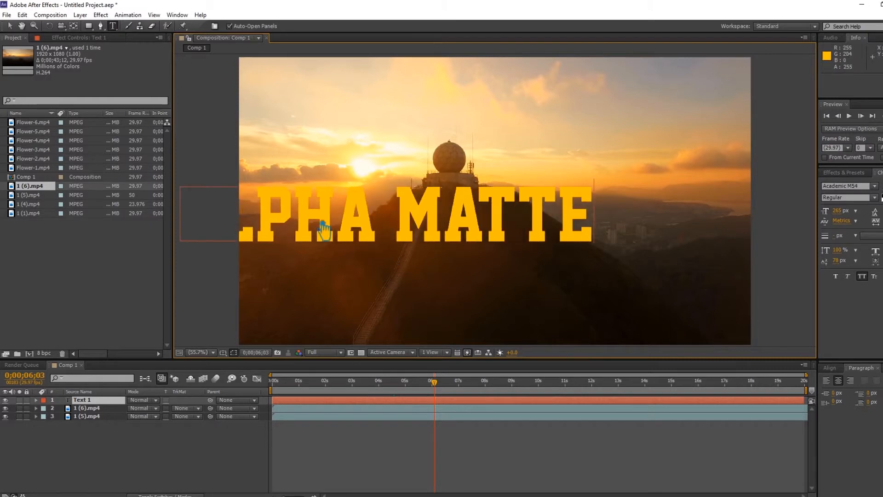
pyautogui.click(10, 26)
pyautogui.moveTo(465, 241); pyautogui.dragTo(567, 234)
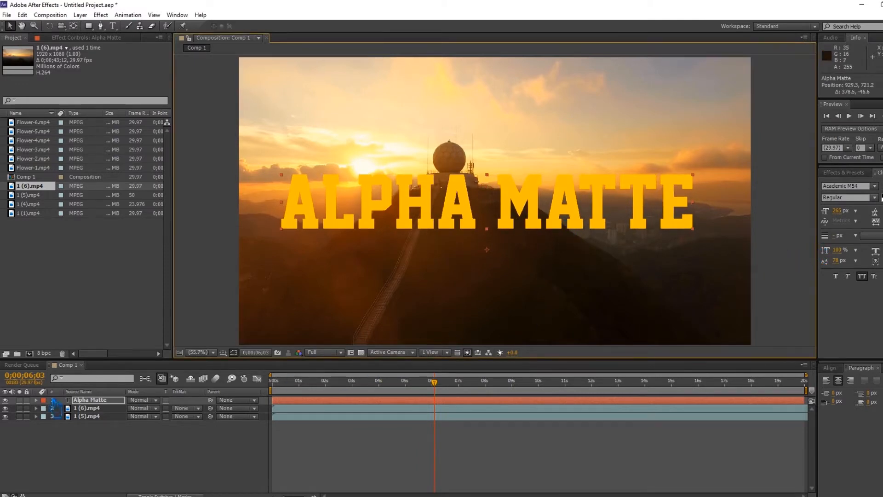
# Set the track matte of the 1 (6).mp4 layer to Alpha Matte "Alpha Matte"
pyautogui.click(201, 416)
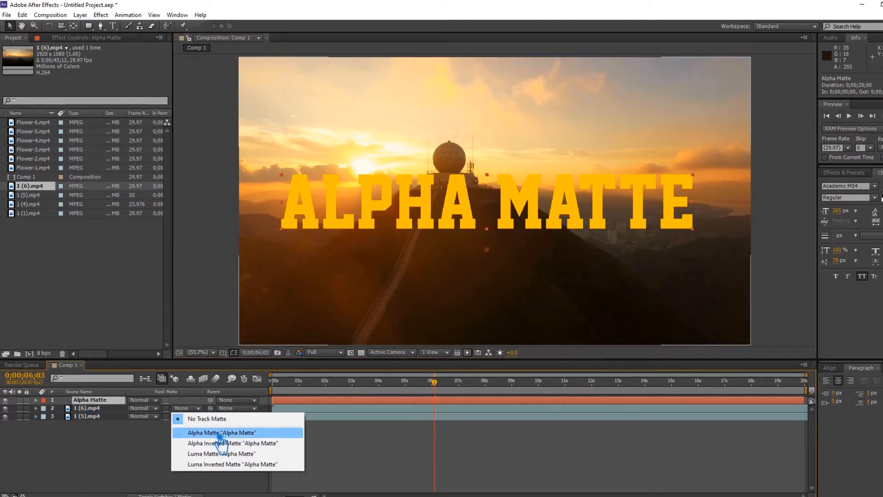
pyautogui.click(216, 433)
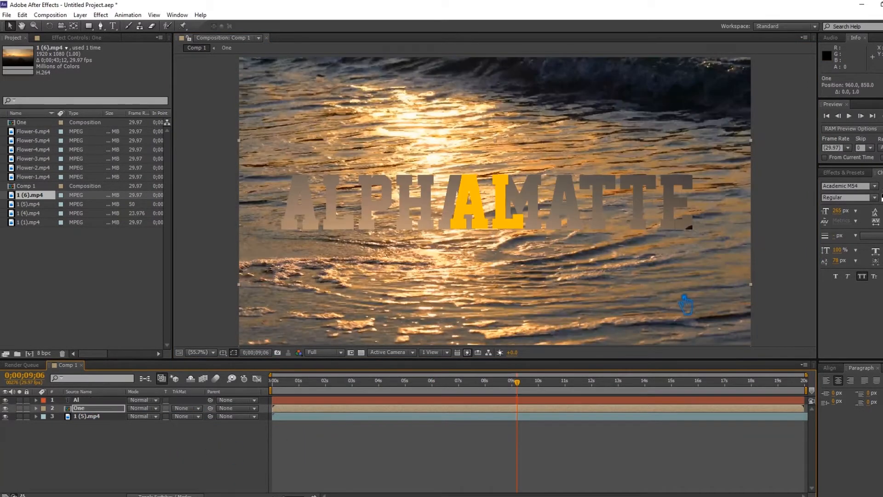
# Shift the One layer straight down until its ALPHA MATTE lettering sits below the AL text, and save the project
pyautogui.press('Down')
pyautogui.press('Down')
pyautogui.press('Down')
pyautogui.press('Down')
pyautogui.press('Down')
pyautogui.press('Down')
pyautogui.press('Down')
pyautogui.press('Down')
pyautogui.press('Down')
pyautogui.press('Down')
pyautogui.press('Down')
pyautogui.press('Down')
pyautogui.press('Down')
pyautogui.press('Down')
pyautogui.press('Down')
pyautogui.press('Down')
pyautogui.press('Down')
pyautogui.press('Down')
pyautogui.press('Down')
pyautogui.press('Down')
pyautogui.press('Up')
pyautogui.press('Up')
pyautogui.press('Up')
pyautogui.press('Up')
pyautogui.press('Up')
pyautogui.press('Up')
pyautogui.press('Up')
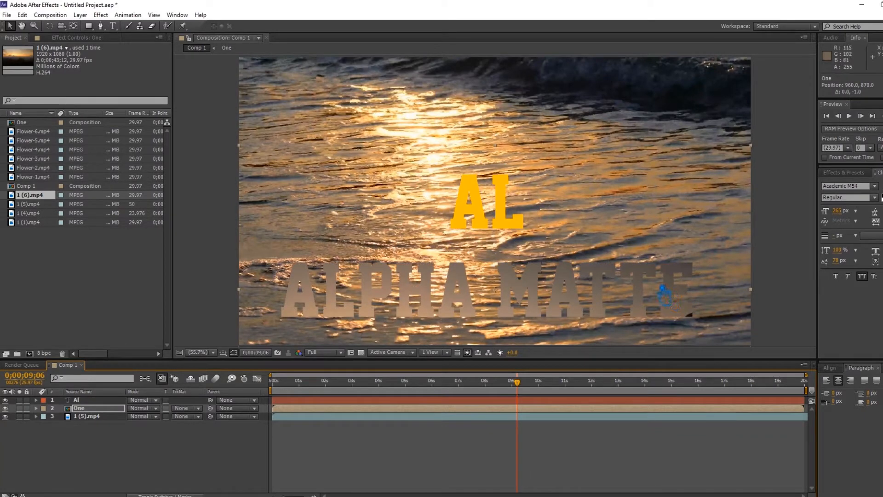
pyautogui.click(174, 455)
pyautogui.hotkey('ctrl', 's')
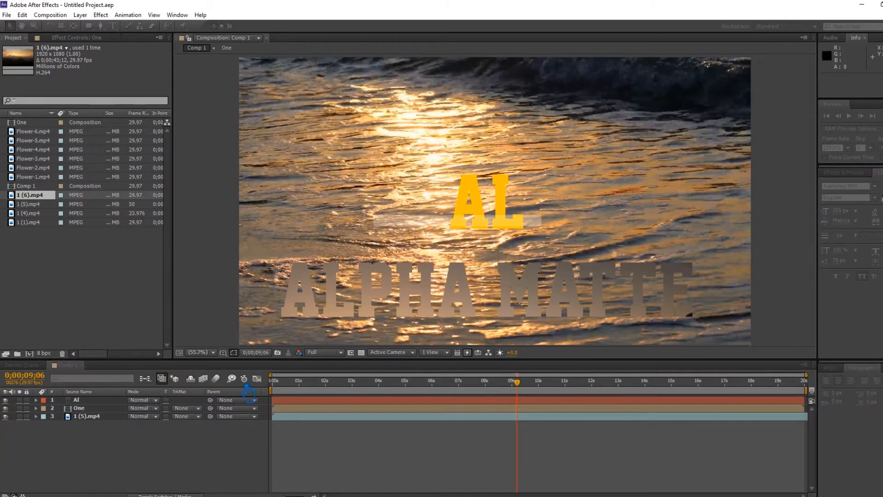
# Add the Flower-1.mp4 clip to Comp 1 and place the Al text layer directly above it
pyautogui.click(34, 177)
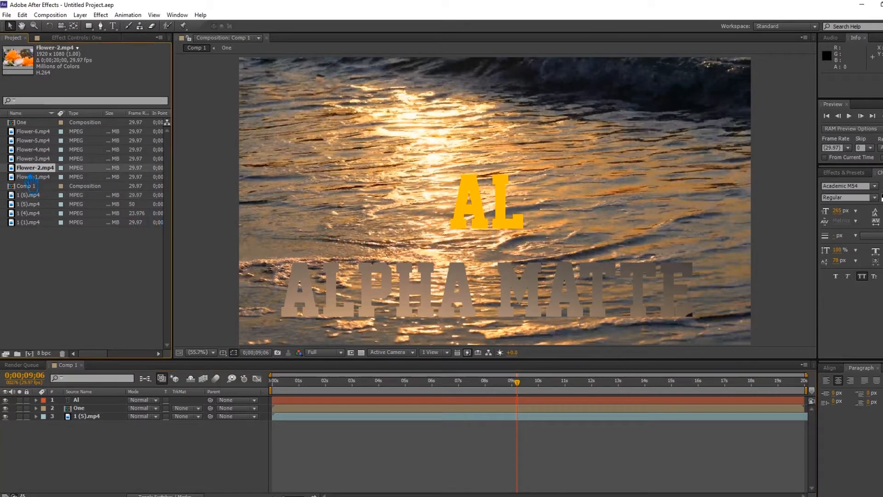
pyautogui.hotkey('ctrl', '/')
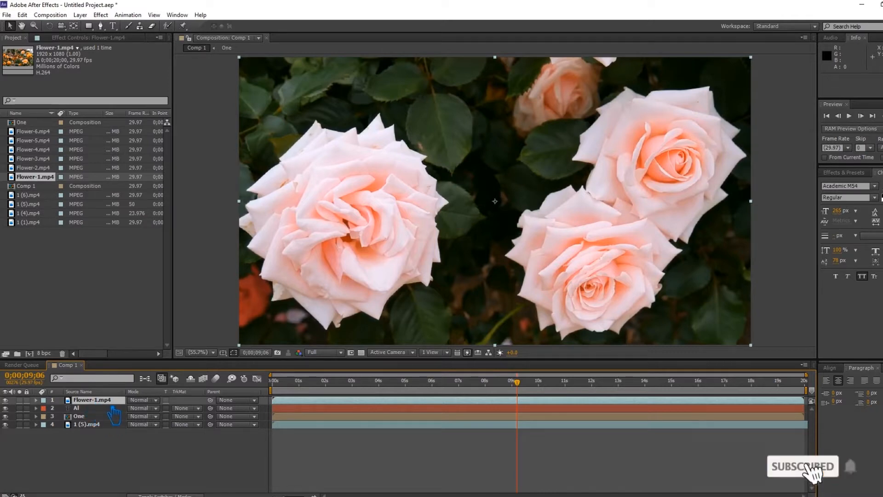
pyautogui.click(89, 409)
pyautogui.moveTo(94, 415); pyautogui.dragTo(95, 399)
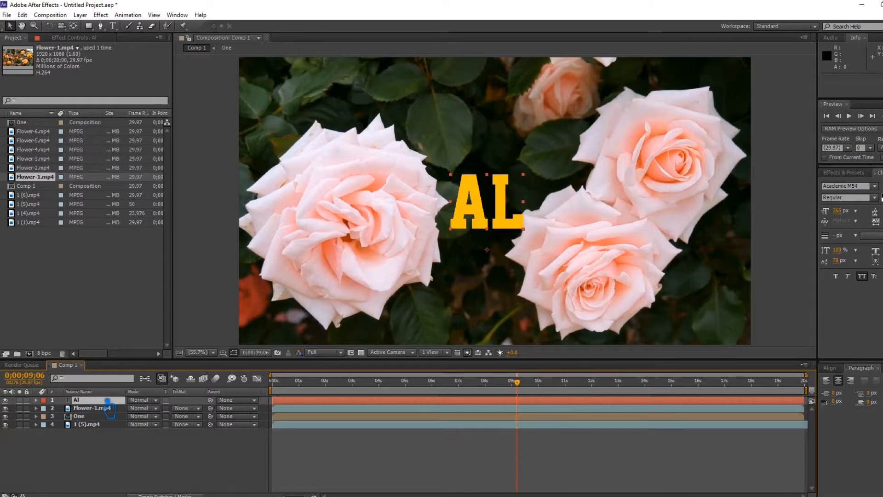
# Return the current time to 0;00;00;00 and set the Flower-1.mp4 layer's track matte to an alpha matte using the Al text
pyautogui.moveTo(523, 394); pyautogui.dragTo(272, 391)
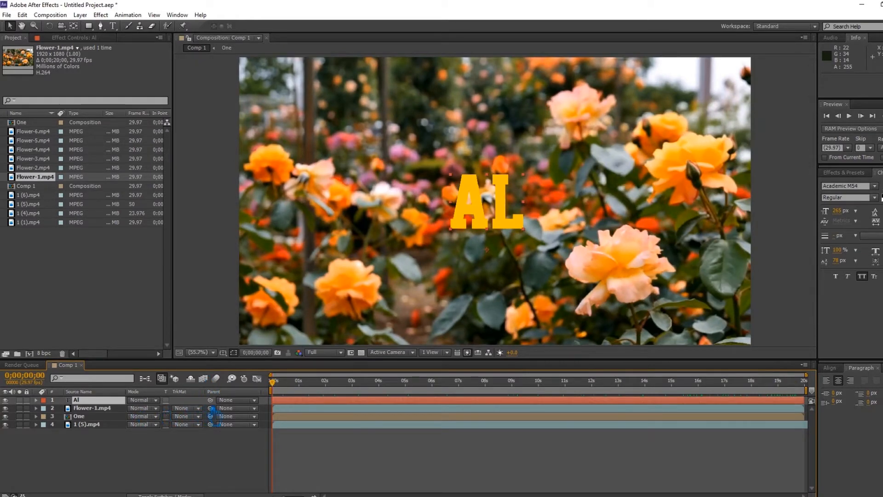
pyautogui.click(182, 408)
pyautogui.click(224, 433)
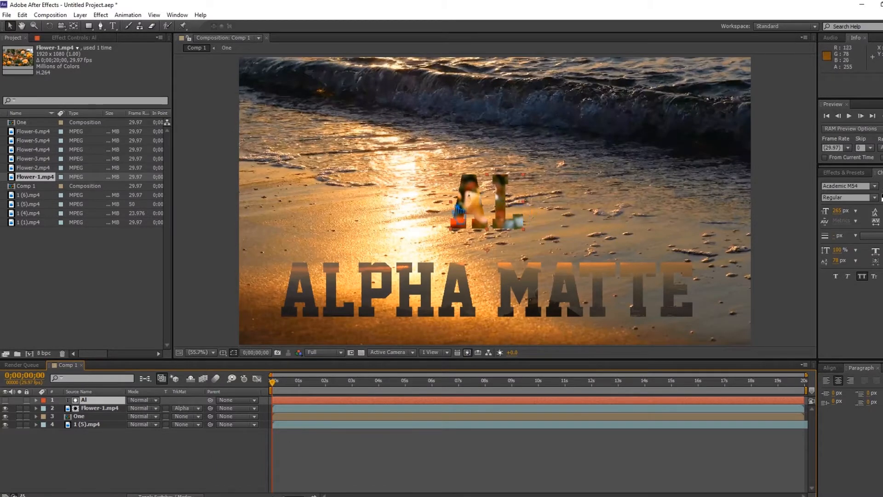
# Create a text layer reading "PHA" and place it to the right of the AL text on the same baseline
pyautogui.click(113, 26)
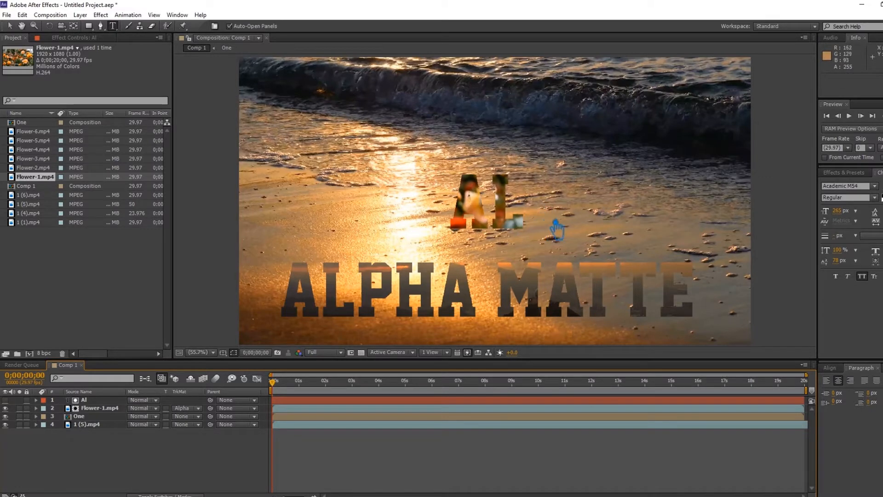
pyautogui.click(553, 212)
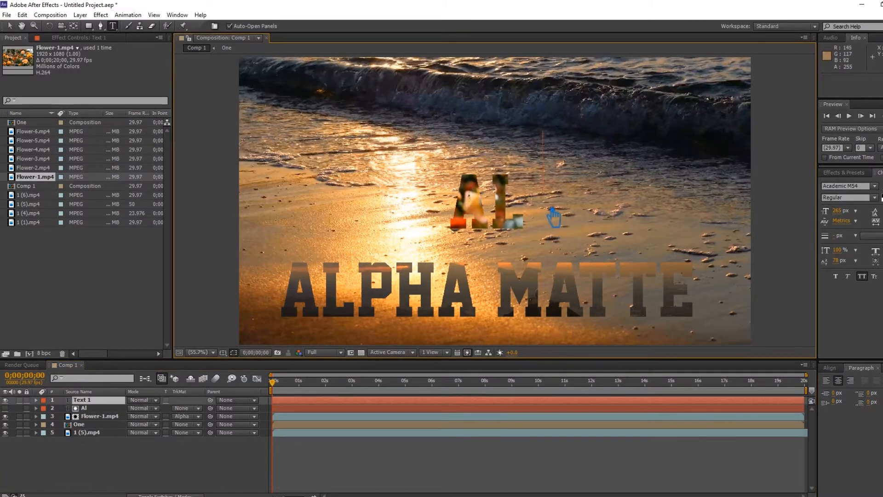
pyautogui.write('PHA')
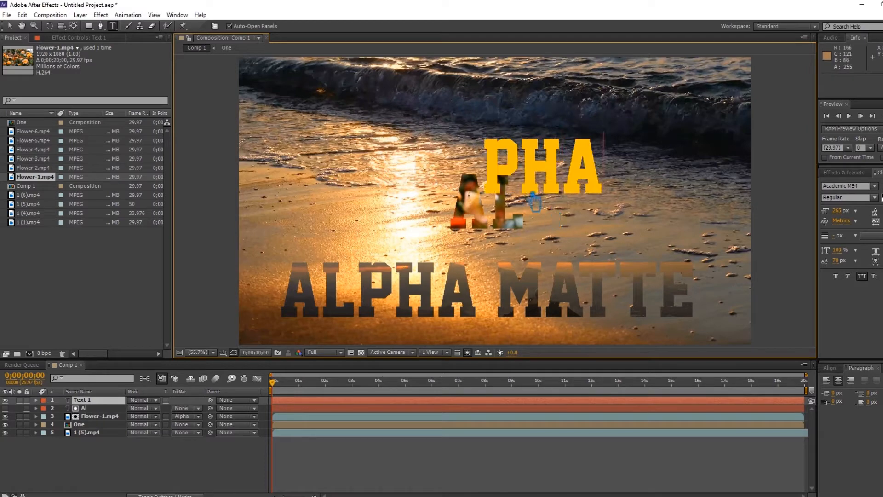
pyautogui.click(9, 26)
pyautogui.moveTo(586, 186); pyautogui.dragTo(641, 221)
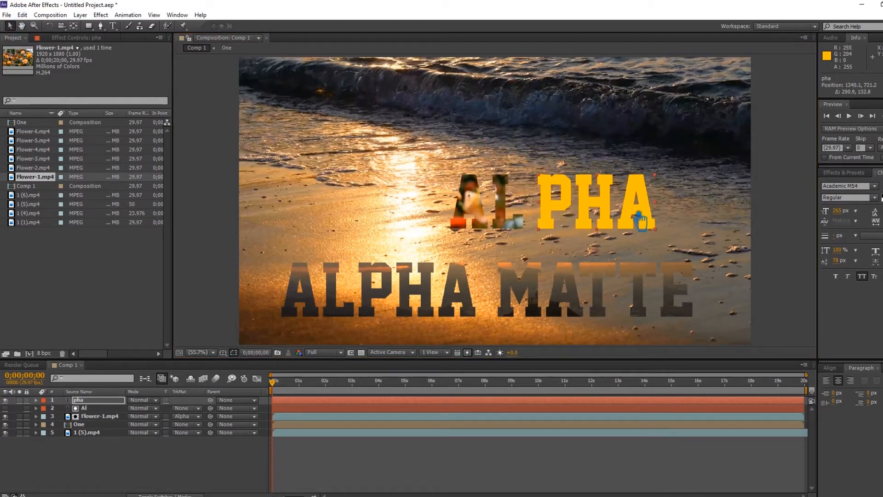
pyautogui.click(830, 367)
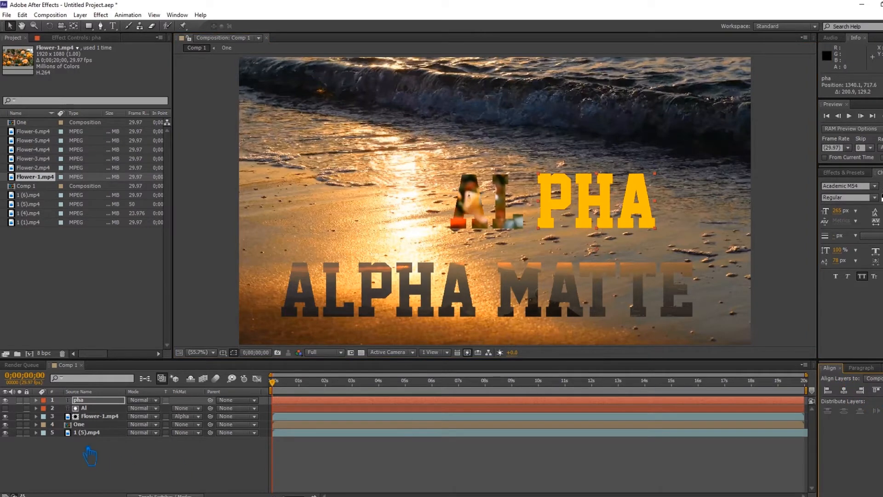
pyautogui.keyDown('shift'); pyautogui.click(97, 408); pyautogui.keyUp('shift')
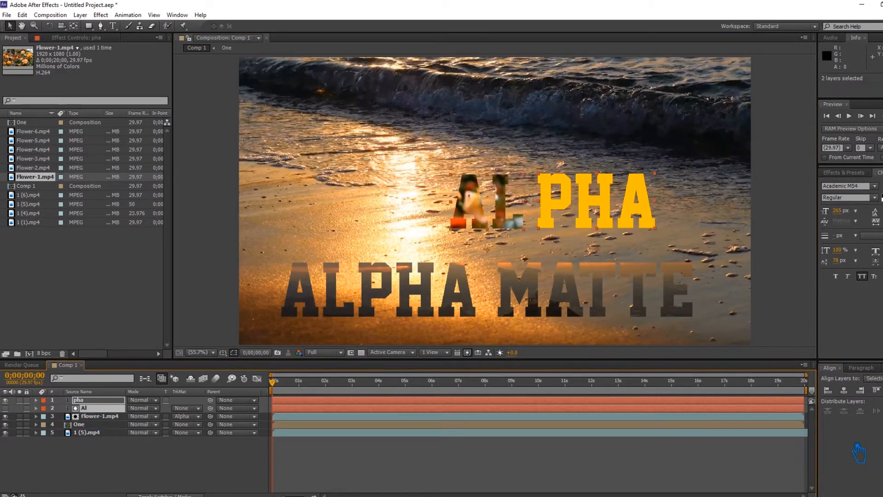
pyautogui.click(180, 470)
# Nudge the PHA text horizontally to the left to close the gap with the AL text
pyautogui.click(595, 212)
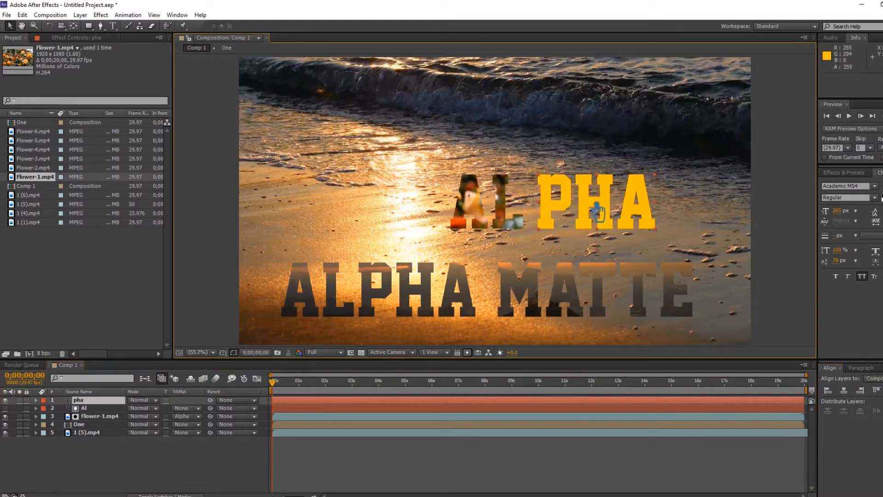
pyautogui.press('Left')
pyautogui.press('Left')
pyautogui.press('Left')
pyautogui.press('Left')
pyautogui.press('Left')
pyautogui.press('Left')
pyautogui.press('Left')
pyautogui.press('Left')
pyautogui.press('Left')
pyautogui.press('Left')
pyautogui.press('Left')
pyautogui.press('Left')
pyautogui.press('Left')
pyautogui.press('Left')
pyautogui.press('Left')
pyautogui.press('Left')
pyautogui.press('Left')
pyautogui.press('Left')
pyautogui.press('Left')
pyautogui.press('Left')
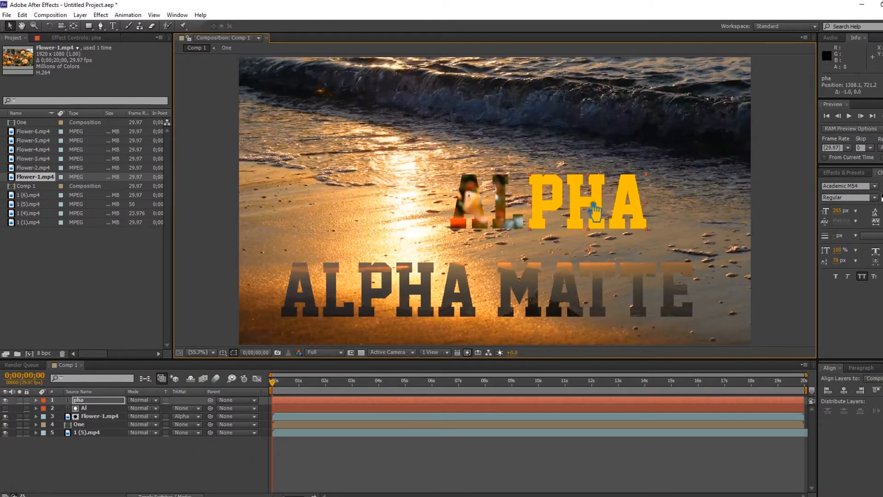
# Pre-compose the Al text and Flower-1.mp4 layers into a composition named "Two", and save the project
pyautogui.click(101, 408)
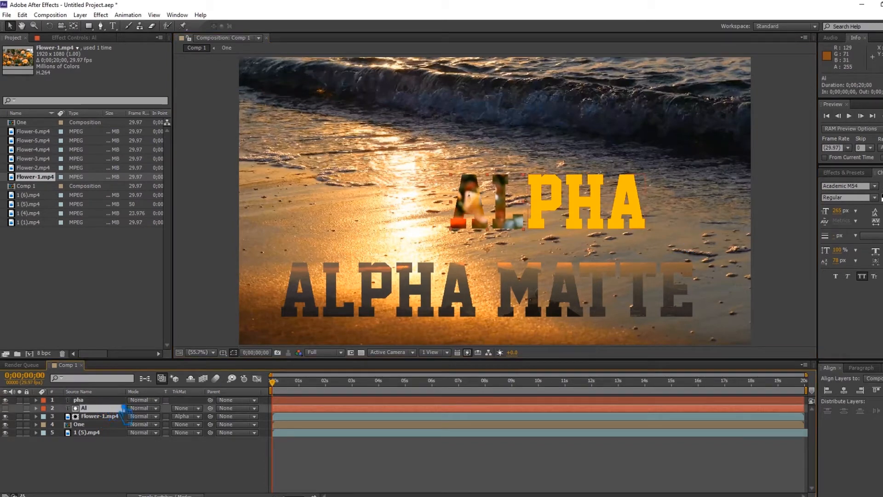
pyautogui.keyDown('shift'); pyautogui.click(100, 416); pyautogui.keyUp('shift')
pyautogui.rightClick(100, 416)
pyautogui.click(156, 338)
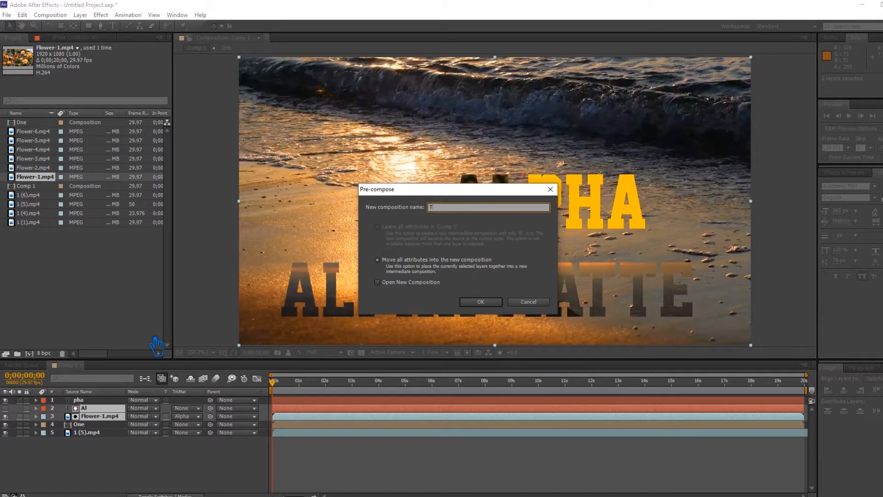
pyautogui.click(489, 304)
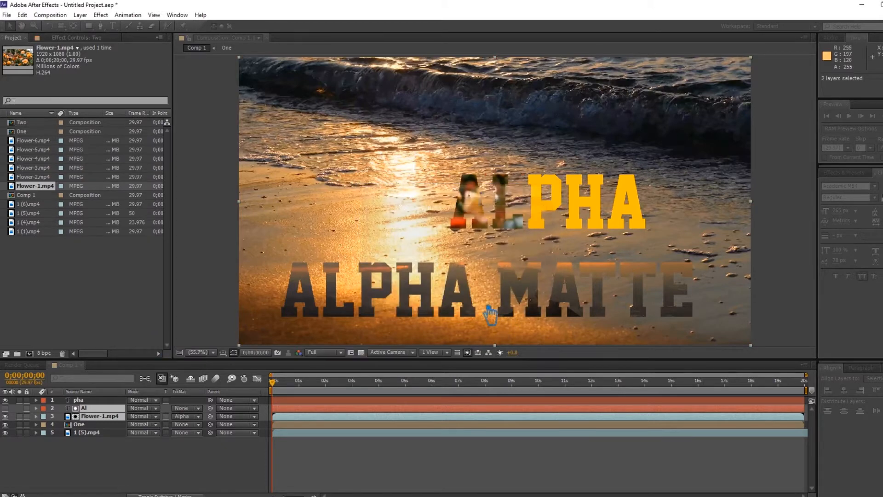
pyautogui.hotkey('ctrl', 's')
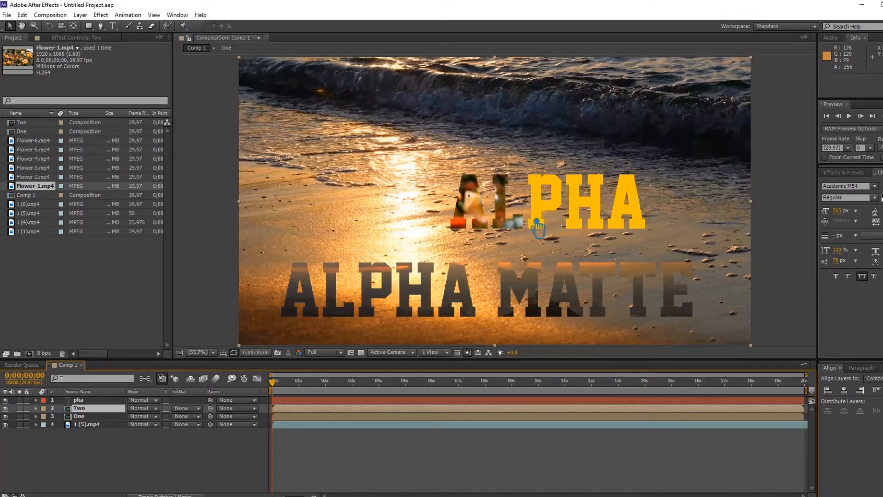
# Add Flower-2.mp4 directly below the pha text layer and set its track matte to an alpha matte using that text
pyautogui.click(90, 400)
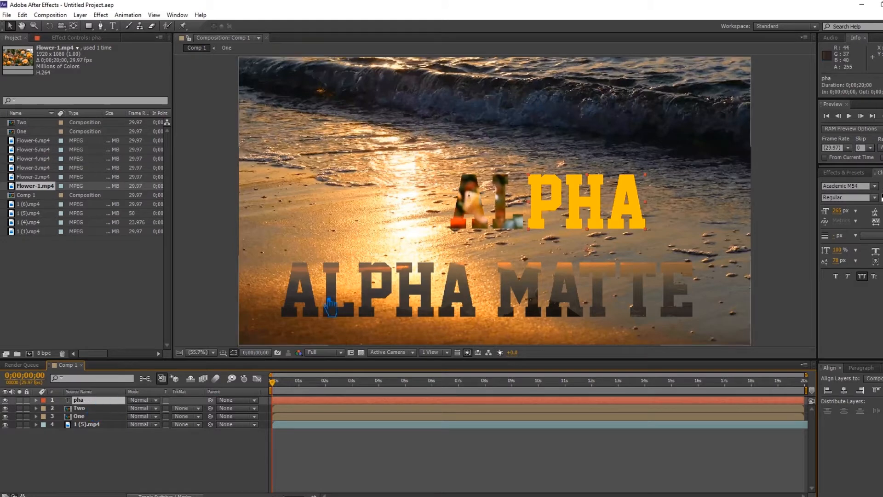
pyautogui.click(40, 177)
pyautogui.moveTo(41, 181); pyautogui.dragTo(36, 197)
pyautogui.moveTo(94, 412); pyautogui.dragTo(91, 402)
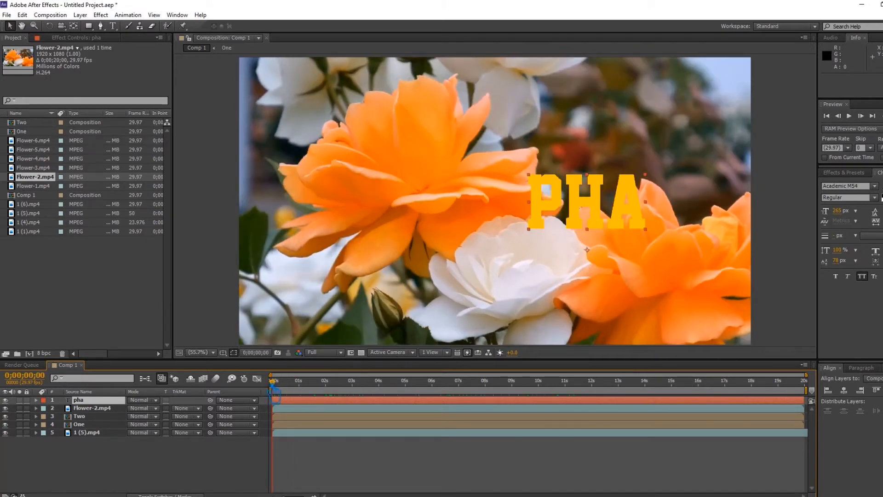
pyautogui.click(193, 408)
pyautogui.click(194, 428)
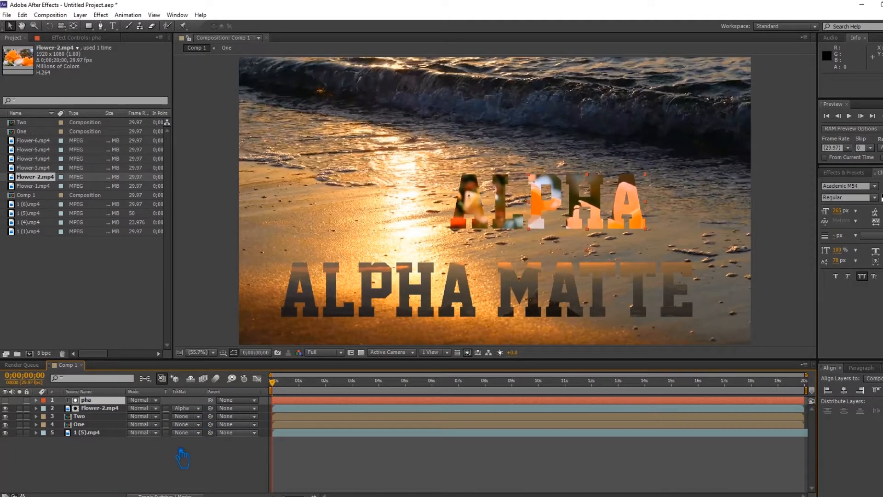
pyautogui.click(160, 467)
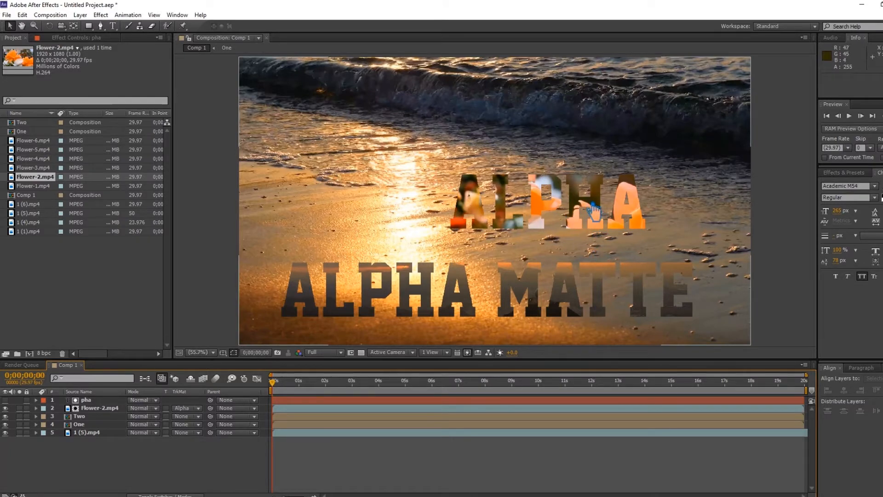
# Pre-compose the pha text and Flower-2.mp4 layers into a composition named "Three"
pyautogui.click(97, 409)
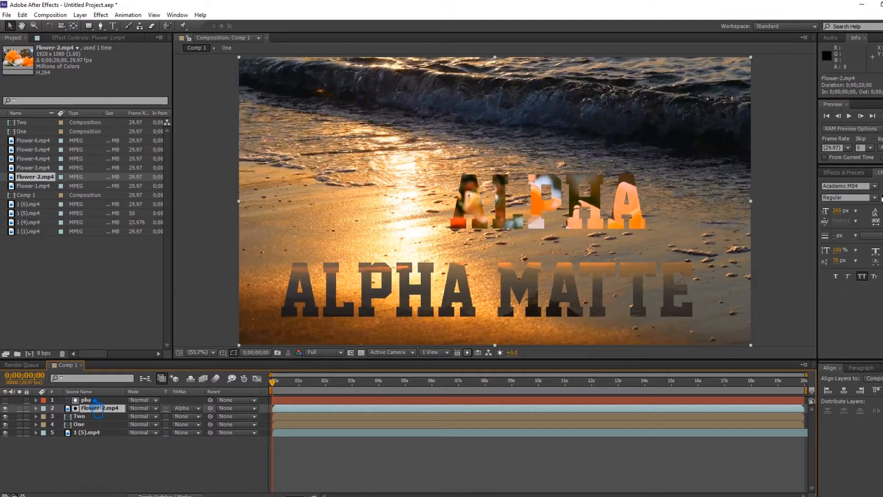
pyautogui.rightClick(98, 409)
pyautogui.rightClick(96, 410)
pyautogui.keyDown('shift'); pyautogui.click(94, 400); pyautogui.keyUp('shift')
pyautogui.rightClick(95, 405)
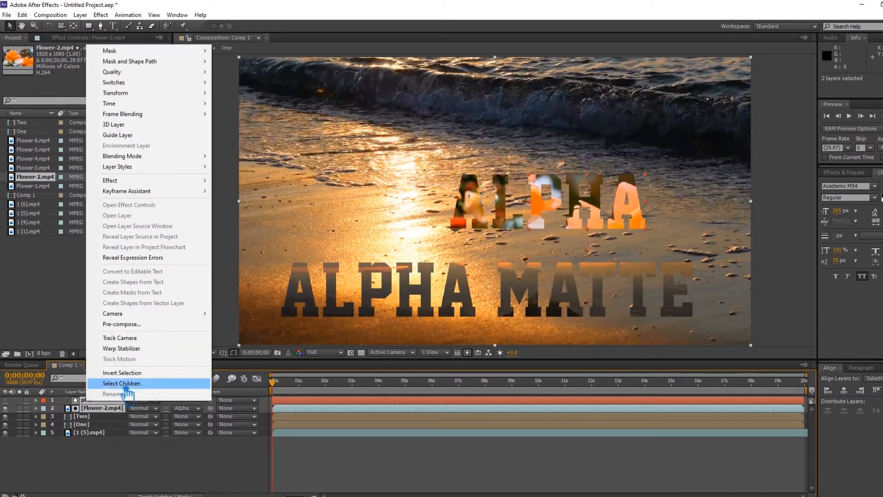
pyautogui.click(151, 323)
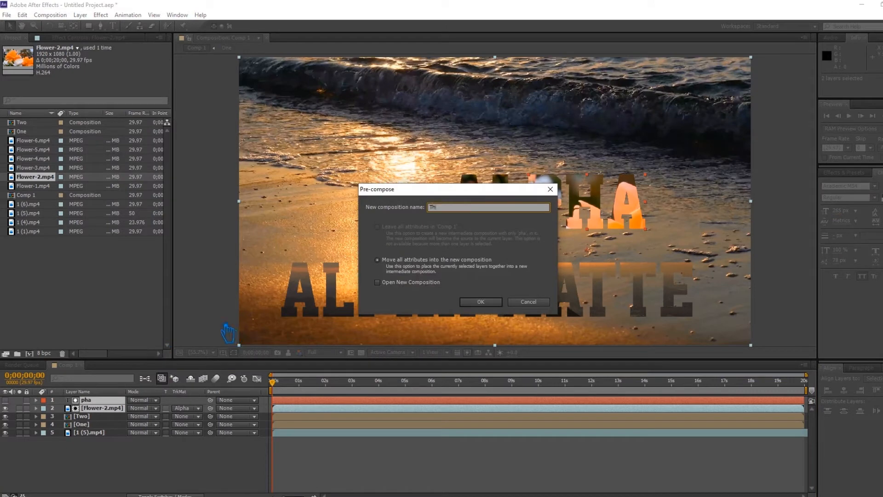
pyautogui.click(481, 302)
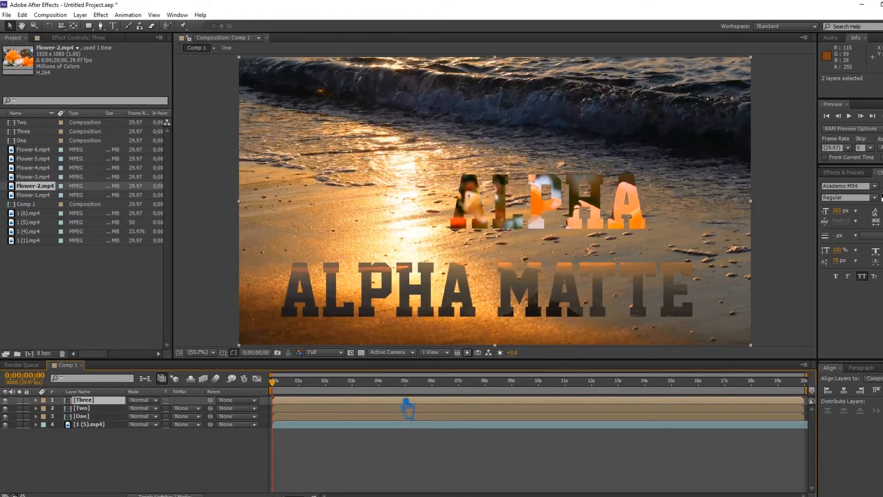
# Nudge the Three layer horizontally to the left toward the middle of the frame, undoing the last bit of movement
pyautogui.press('Left')
pyautogui.press('Left')
pyautogui.press('Left')
pyautogui.press('Left')
pyautogui.press('Left')
pyautogui.press('Left')
pyautogui.press('Left')
pyautogui.press('Left')
pyautogui.press('Left')
pyautogui.press('Left')
pyautogui.press('Left')
pyautogui.press('Left')
pyautogui.press('Left')
pyautogui.press('Left')
pyautogui.press('Left')
pyautogui.press('Left')
pyautogui.press('Left')
pyautogui.press('Left')
pyautogui.press('Left')
pyautogui.press('Left')
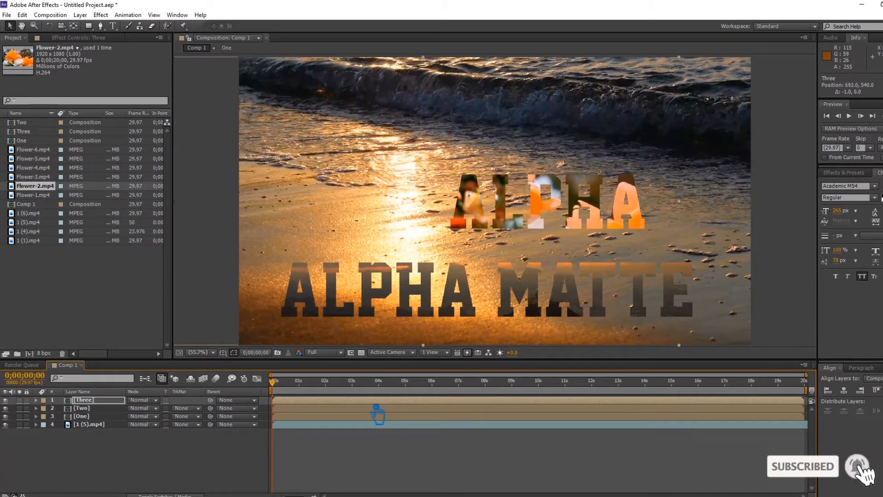
pyautogui.press('Left')
pyautogui.press('Left')
pyautogui.press('Left')
pyautogui.press('Left')
pyautogui.press('Left')
pyautogui.press('Left')
pyautogui.press('Left')
pyautogui.press('Left')
pyautogui.press('Left')
pyautogui.press('Left')
pyautogui.press('Left')
pyautogui.press('Left')
pyautogui.press('Left')
pyautogui.press('Left')
pyautogui.press('Left')
pyautogui.press('Left')
pyautogui.press('Left')
pyautogui.press('Left')
pyautogui.press('Left')
pyautogui.press('Left')
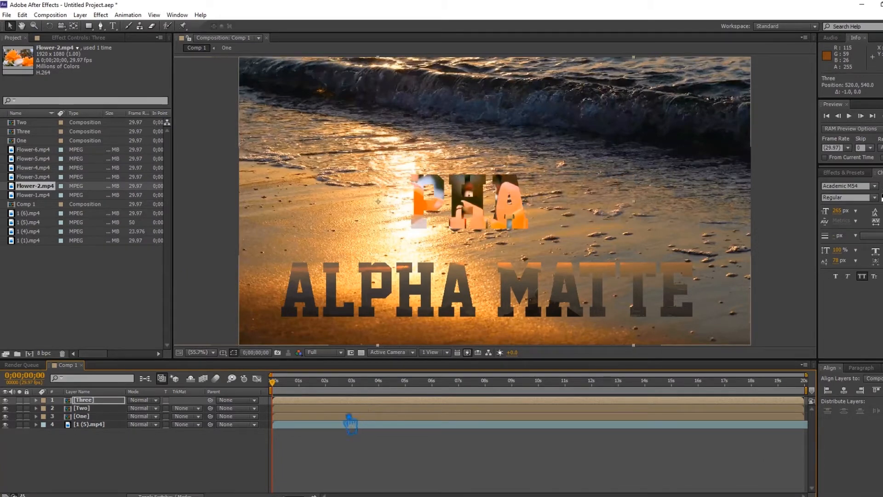
pyautogui.hotkey('ctrl', 'z')
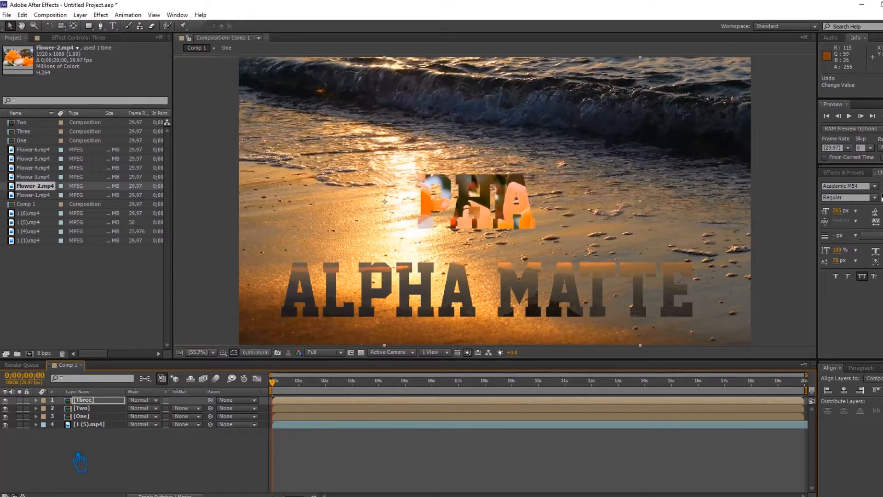
# Nudge the Two layer horizontally left to an X position of about 568 so AL sits directly before PHA
pyautogui.click(83, 408)
pyautogui.press('Left')
pyautogui.press('Left')
pyautogui.press('Left')
pyautogui.press('Left')
pyautogui.press('Left')
pyautogui.press('Left')
pyautogui.press('Left')
pyautogui.press('Left')
pyautogui.press('Left')
pyautogui.press('Left')
pyautogui.press('Left')
pyautogui.press('Left')
pyautogui.press('Left')
pyautogui.press('Left')
pyautogui.press('Left')
pyautogui.press('Left')
pyautogui.press('Left')
pyautogui.press('Left')
pyautogui.press('Left')
pyautogui.press('Left')
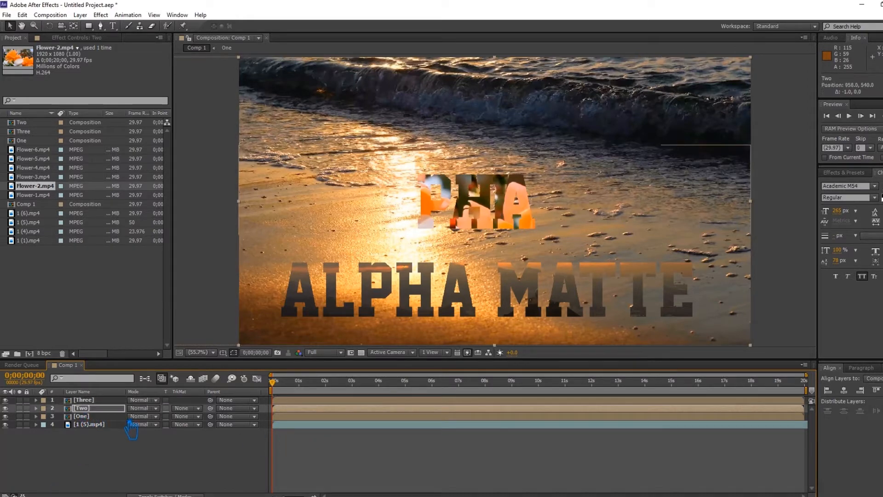
pyautogui.press('Left')
pyautogui.press('Left')
pyautogui.press('Left')
pyautogui.press('Left')
pyautogui.press('Left')
pyautogui.press('Left')
pyautogui.press('Left')
pyautogui.press('Left')
pyautogui.press('Left')
pyautogui.press('Left')
pyautogui.press('Left')
pyautogui.press('Left')
pyautogui.press('Left')
pyautogui.press('Left')
pyautogui.press('Left')
pyautogui.press('Left')
pyautogui.press('Left')
pyautogui.press('Left')
pyautogui.press('Left')
pyautogui.press('Left')
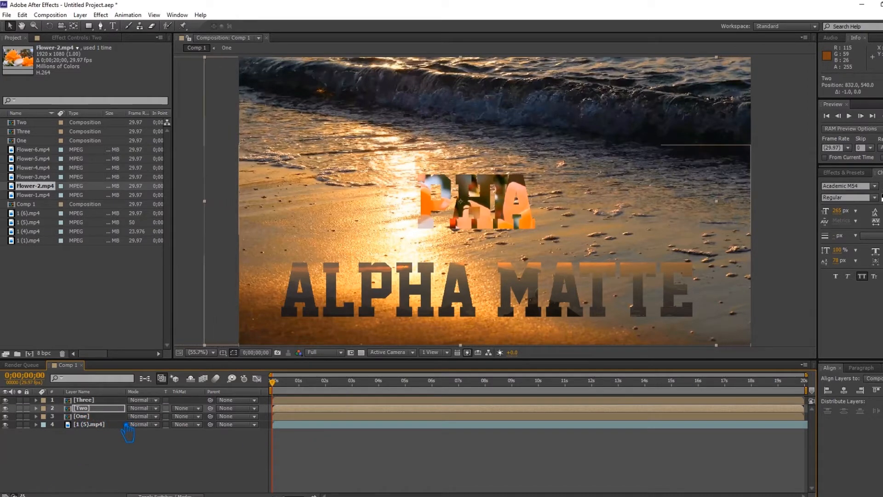
pyautogui.press('Left')
pyautogui.press('Left')
pyautogui.press('Left')
pyautogui.press('Left')
pyautogui.press('Left')
pyautogui.press('Left')
pyautogui.press('Left')
pyautogui.press('Left')
pyautogui.press('Left')
pyautogui.press('Left')
pyautogui.press('Left')
pyautogui.press('Left')
pyautogui.press('Left')
pyautogui.press('Left')
pyautogui.press('Left')
pyautogui.press('Left')
pyautogui.press('Left')
pyautogui.press('Left')
pyautogui.press('Left')
pyautogui.press('Left')
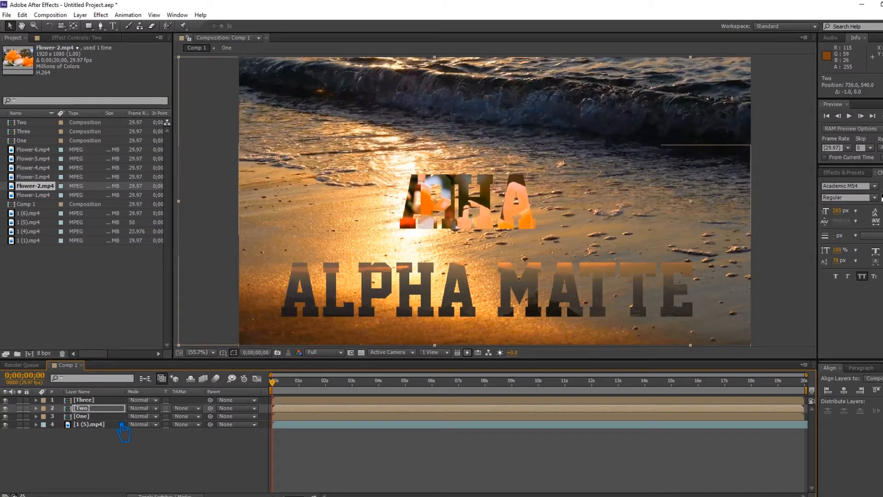
pyautogui.press('Left')
pyautogui.press('Left')
pyautogui.press('Left')
pyautogui.press('Left')
pyautogui.press('Left')
pyautogui.press('Left')
pyautogui.press('Left')
pyautogui.press('Left')
pyautogui.press('Left')
pyautogui.press('Left')
pyautogui.press('Left')
pyautogui.press('Left')
pyautogui.press('Left')
pyautogui.press('Left')
pyautogui.press('Left')
pyautogui.press('Left')
pyautogui.press('Left')
pyautogui.press('Left')
pyautogui.press('Left')
pyautogui.press('Left')
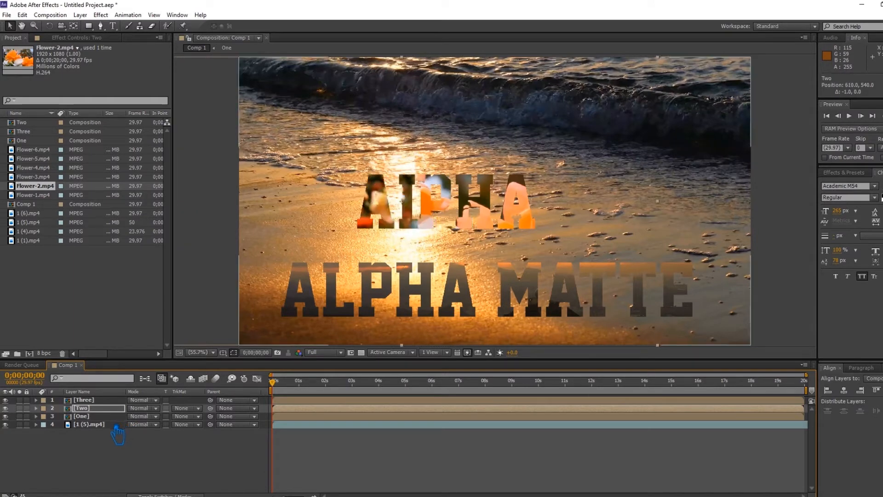
pyautogui.press('Left')
pyautogui.press('Left')
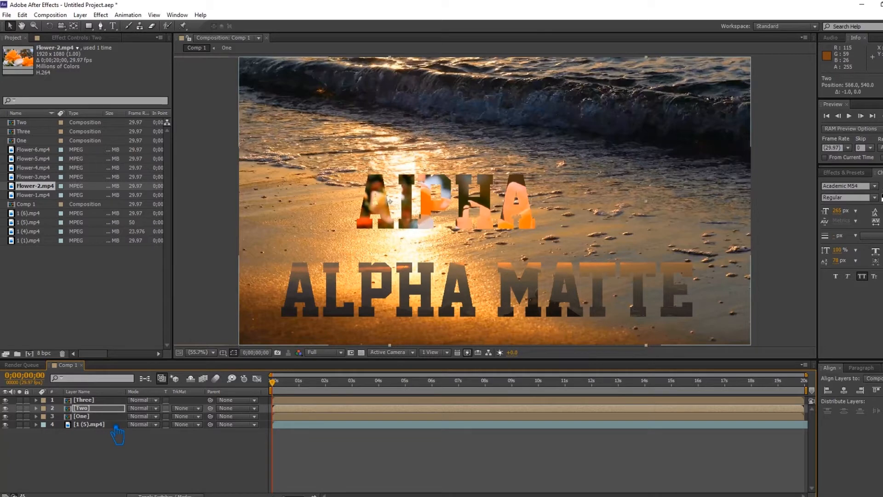
# Nudge the Two layer further left to an X position of about 550 to widen the gap between AL and PHA
pyautogui.press('Left')
pyautogui.press('Left')
pyautogui.press('Left')
pyautogui.press('Left')
pyautogui.press('Left')
pyautogui.press('Left')
pyautogui.press('Left')
pyautogui.press('Left')
pyautogui.press('Left')
pyautogui.press('Left')
pyautogui.press('Left')
pyautogui.press('Left')
pyautogui.press('Left')
pyautogui.press('Left')
pyautogui.press('Left')
pyautogui.press('Left')
pyautogui.press('Left')
pyautogui.press('Left')
pyautogui.press('Left')
pyautogui.press('Left')
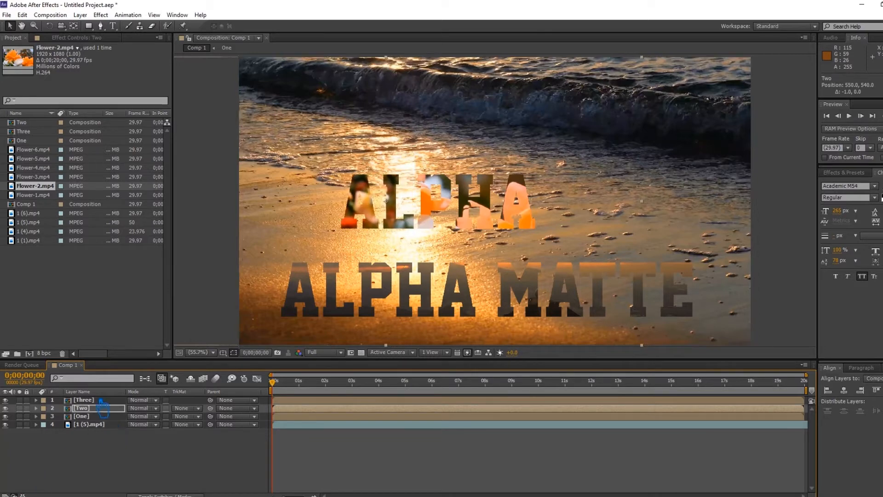
# Move the Three and Two layers left together until ALPHA sits above the first word of the lower title, and save the project
pyautogui.keyDown('ctrl'); pyautogui.click(97, 401); pyautogui.keyUp('ctrl')
pyautogui.keyDown('ctrl'); pyautogui.click(96, 409); pyautogui.keyUp('ctrl')
pyautogui.keyDown('ctrl'); pyautogui.click(96, 410); pyautogui.keyUp('ctrl')
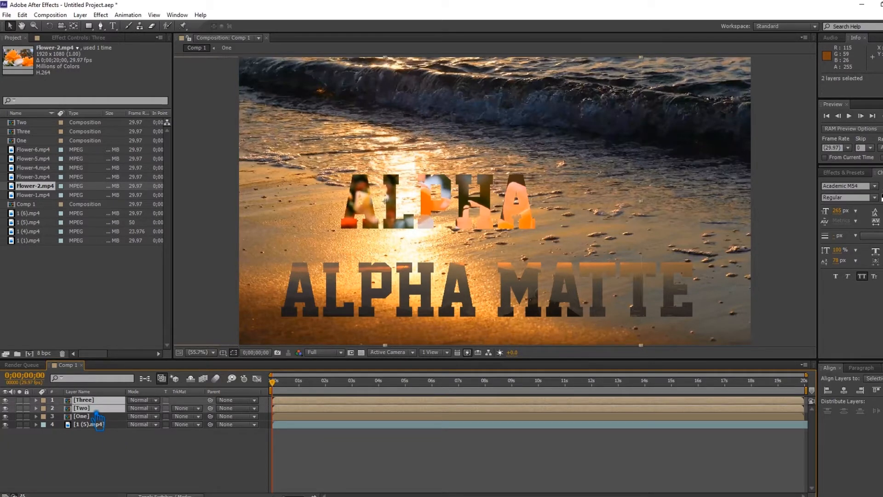
pyautogui.hotkey('shift', 'Left')
pyautogui.hotkey('shift', 'Left')
pyautogui.hotkey('shift', 'Left')
pyautogui.hotkey('shift', 'Left')
pyautogui.hotkey('shift', 'Left')
pyautogui.hotkey('shift', 'Left')
pyautogui.hotkey('shift', 'Left')
pyautogui.hotkey('shift', 'Left')
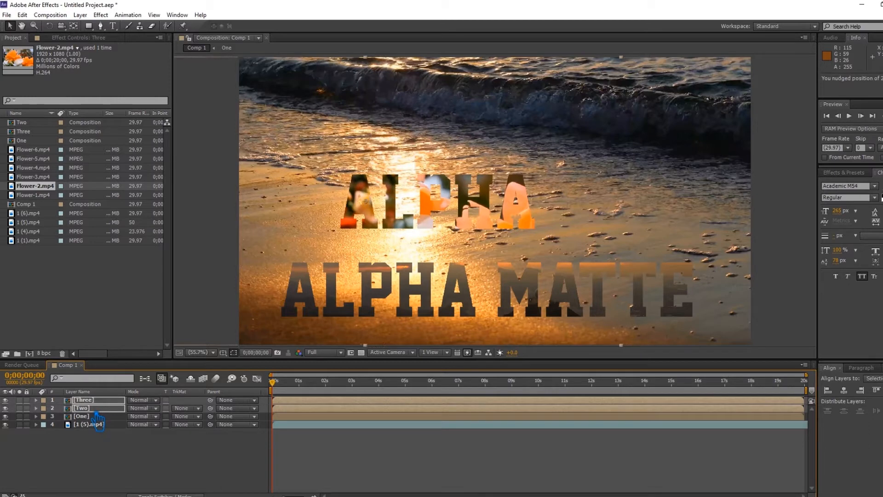
pyautogui.hotkey('shift', 'Left')
pyautogui.hotkey('shift', 'Left')
pyautogui.hotkey('shift', 'Left')
pyautogui.hotkey('shift', 'Left')
pyautogui.hotkey('shift', 'Left')
pyautogui.hotkey('shift', 'Left')
pyautogui.hotkey('shift', 'Left')
pyautogui.hotkey('shift', 'Left')
pyautogui.hotkey('shift', 'Left')
pyautogui.hotkey('shift', 'Left')
pyautogui.hotkey('shift', 'Left')
pyautogui.hotkey('shift', 'Left')
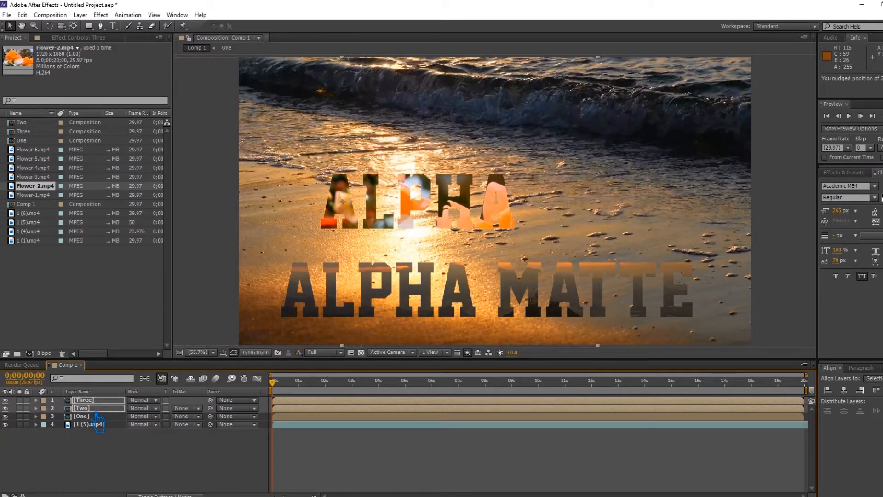
pyautogui.click(140, 467)
pyautogui.hotkey('ctrl', 's')
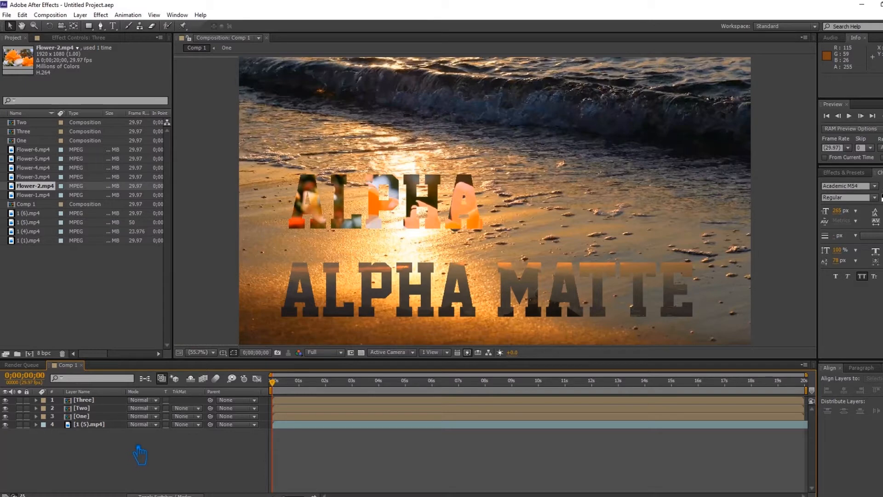
# Inspect the Two and Three compositions to check which flower clips they use, returning to Comp 1
pyautogui.click(102, 323)
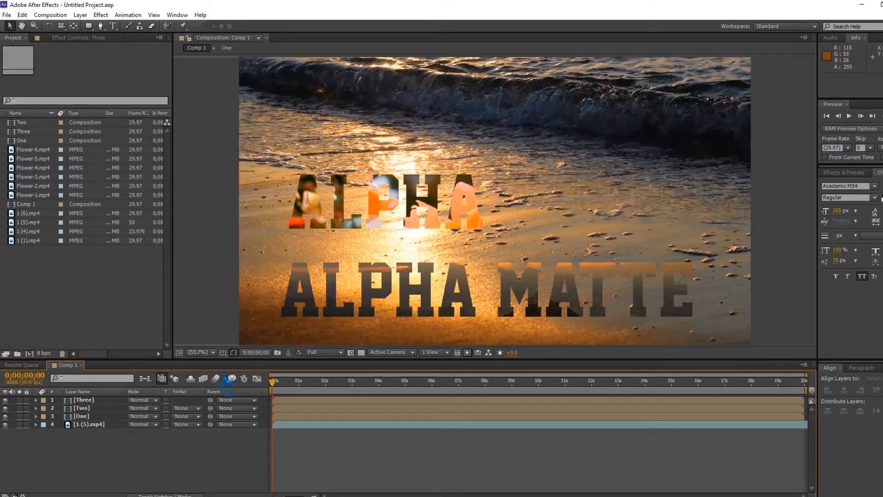
pyautogui.click(44, 195)
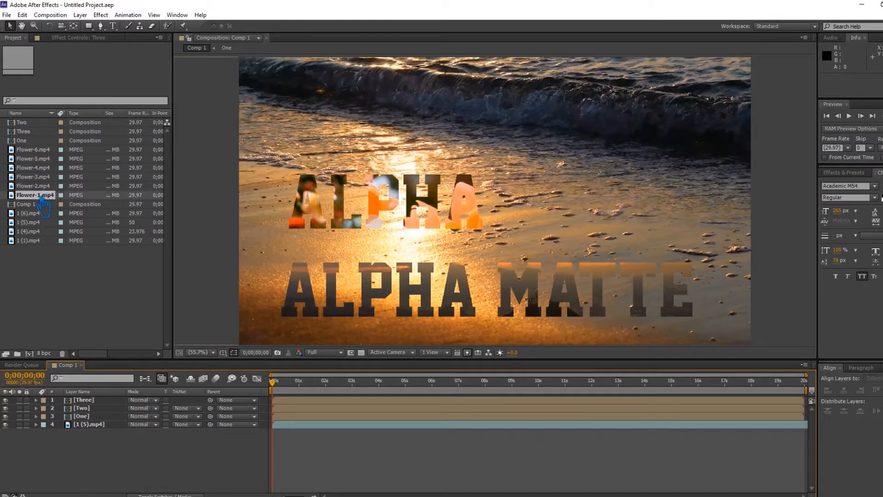
pyautogui.click(45, 186)
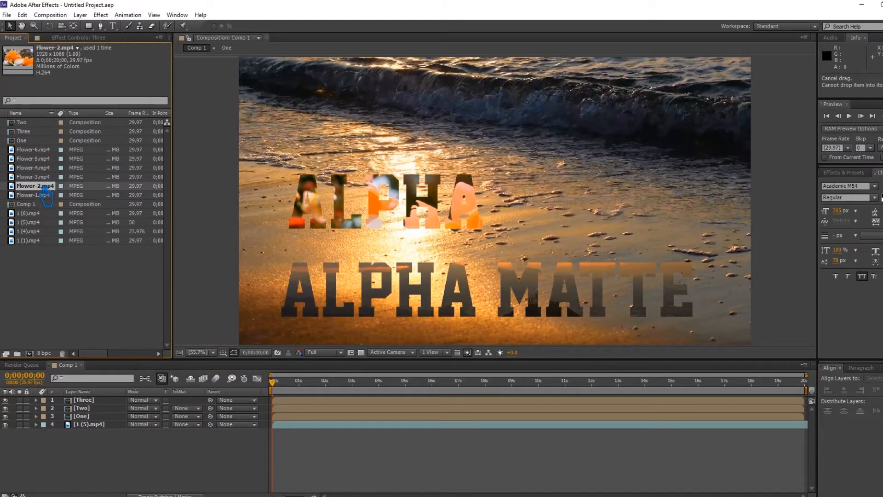
pyautogui.moveTo(70, 254); pyautogui.dragTo(94, 416)
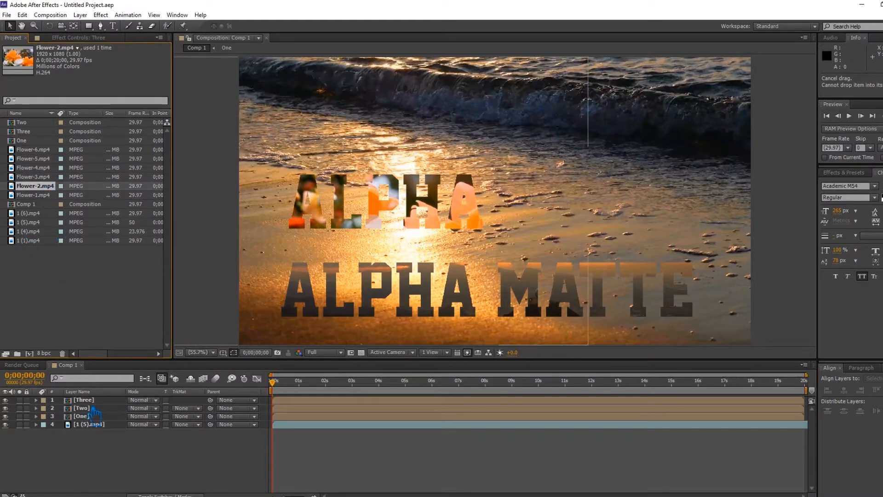
pyautogui.click(100, 409)
pyautogui.doubleClick(98, 409)
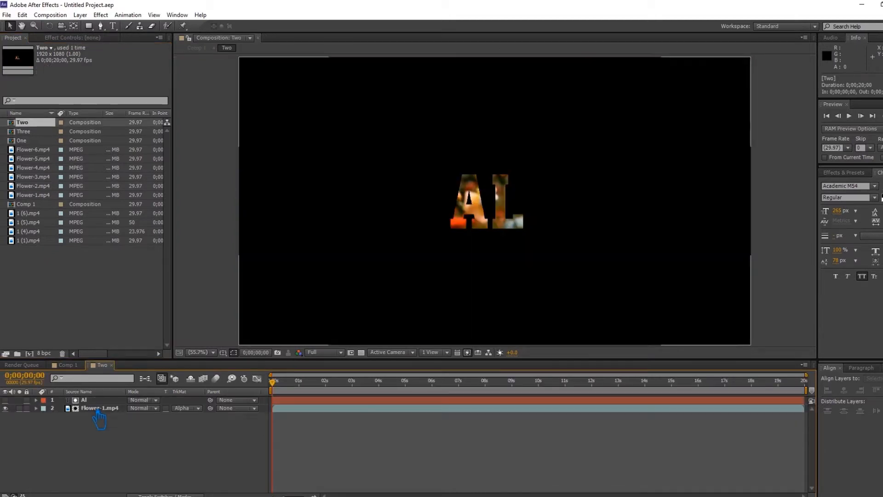
pyautogui.click(112, 364)
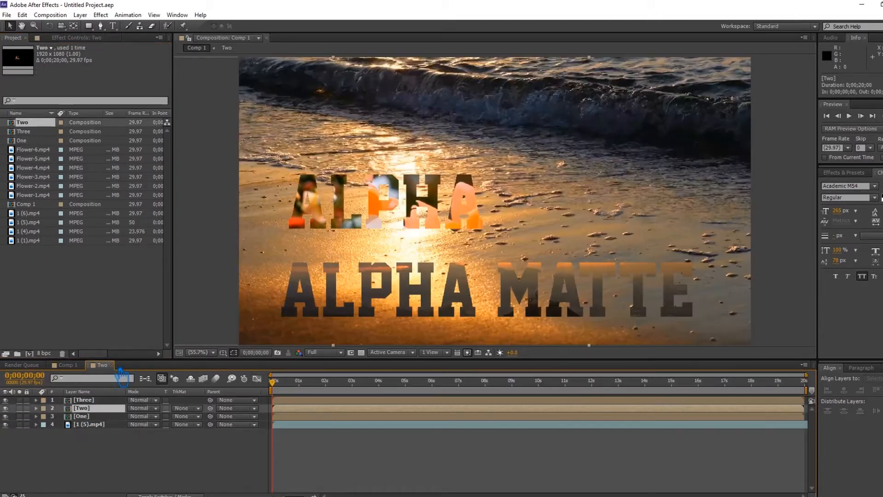
pyautogui.click(94, 417)
pyautogui.doubleClick(94, 416)
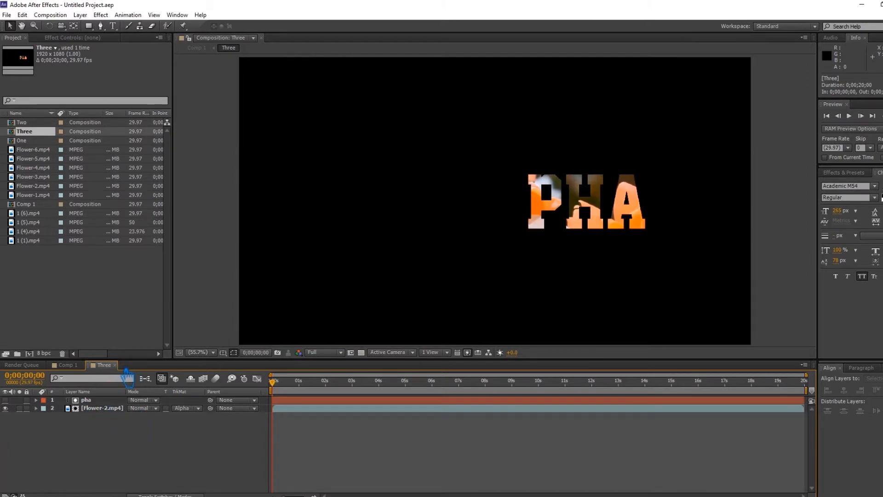
pyautogui.click(114, 365)
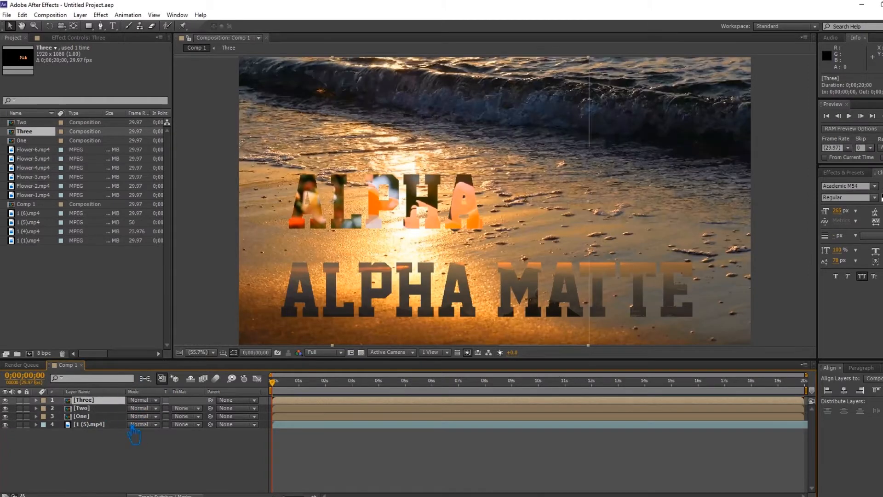
pyautogui.click(92, 455)
# Add Flower-3.mp4 to Comp 1 as the top layer
pyautogui.click(39, 178)
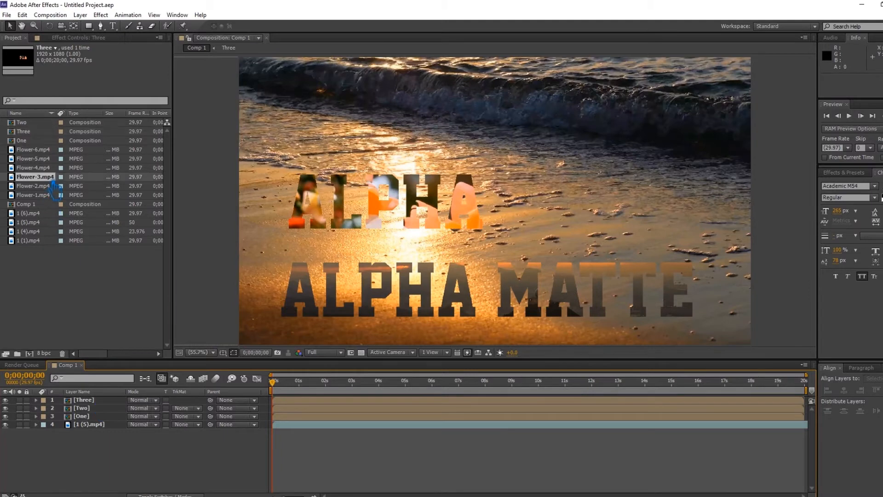
pyautogui.moveTo(50, 190); pyautogui.dragTo(103, 400)
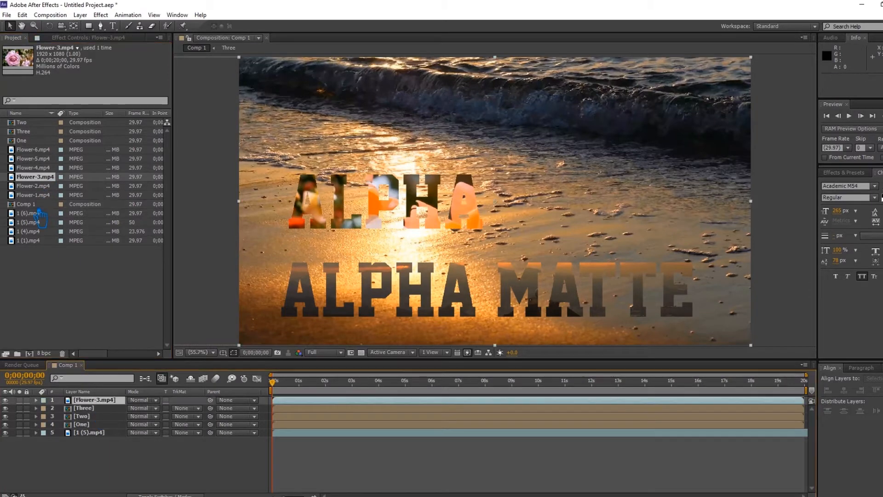
pyautogui.click(174, 473)
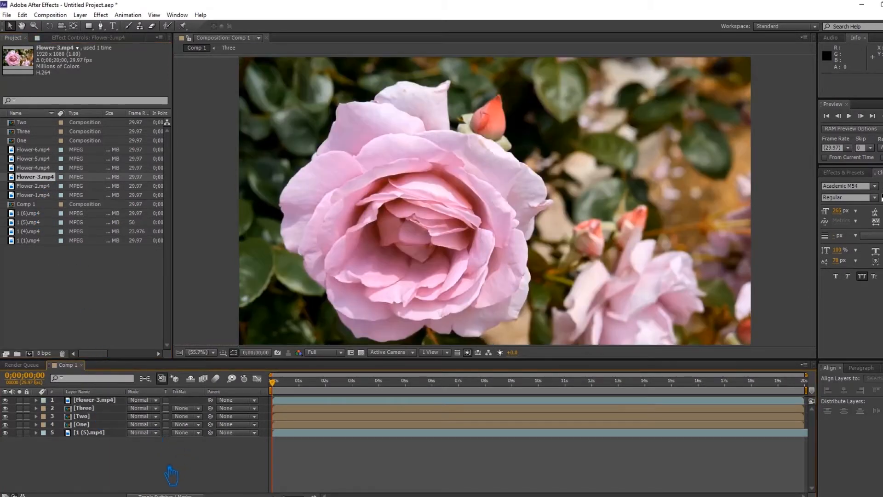
# Create a text layer reading "MA" over the flower clip, near the centre of the frame
pyautogui.click(115, 27)
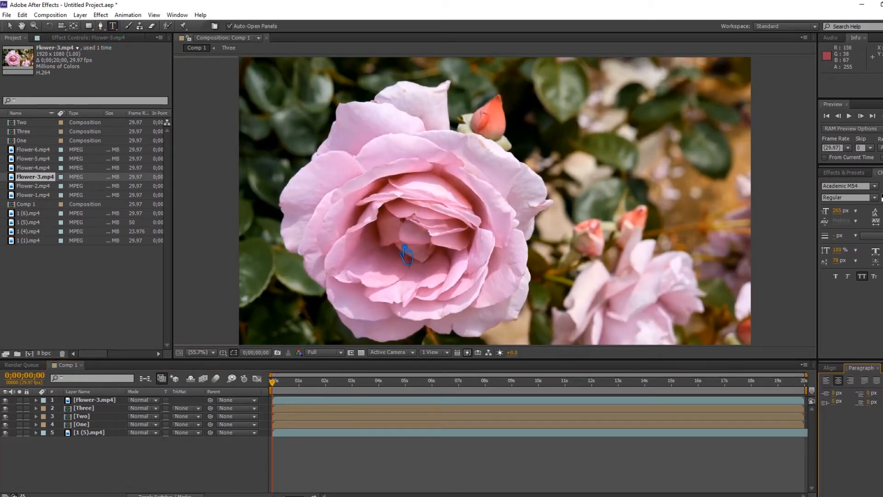
pyautogui.click(479, 250)
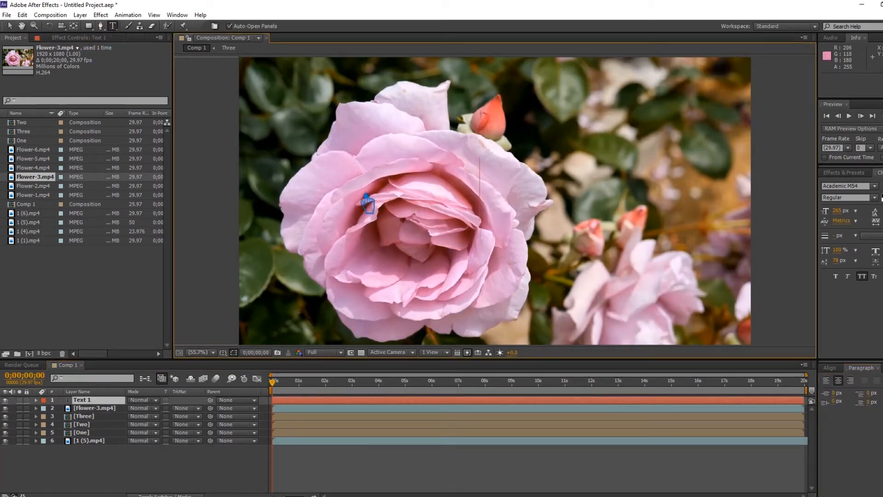
pyautogui.write('MATT')
pyautogui.press('BackSpace')
pyautogui.press('BackSpace')
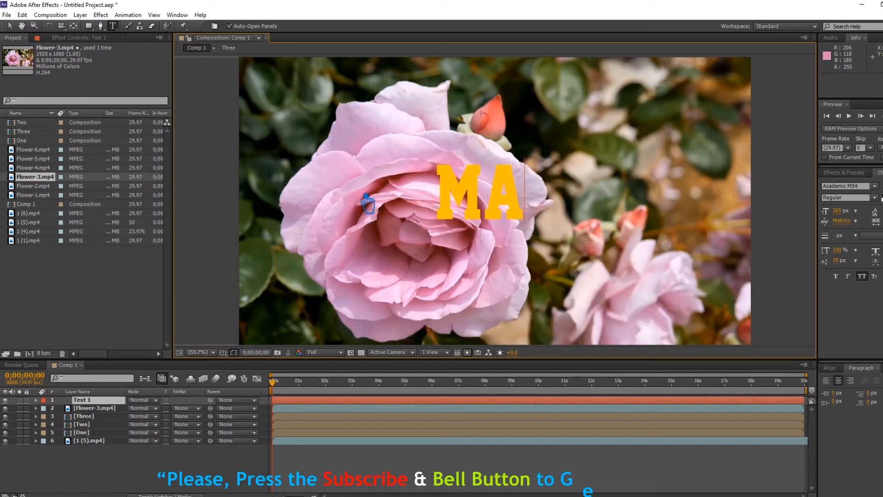
pyautogui.click(10, 25)
pyautogui.moveTo(295, 386); pyautogui.dragTo(269, 385)
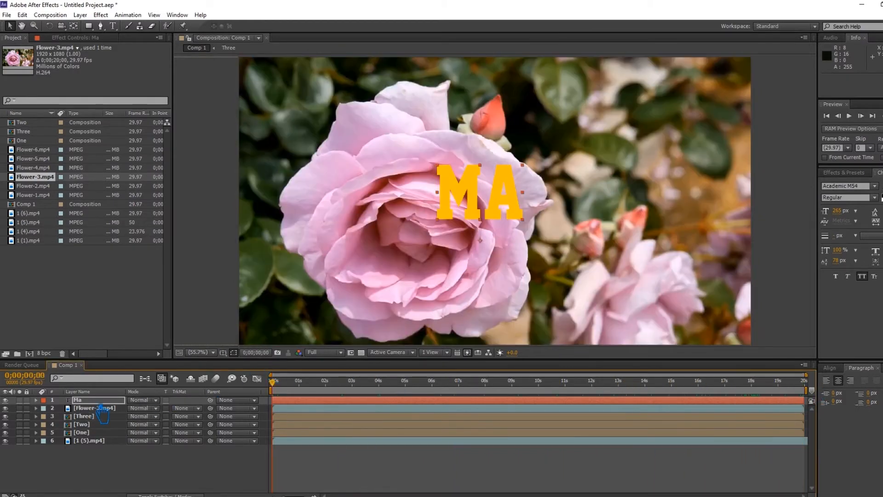
# Set Flower-3.mp4's track matte to Alpha Matte "Ma" and pre-compose it with the text layer as "Four"
pyautogui.click(186, 408)
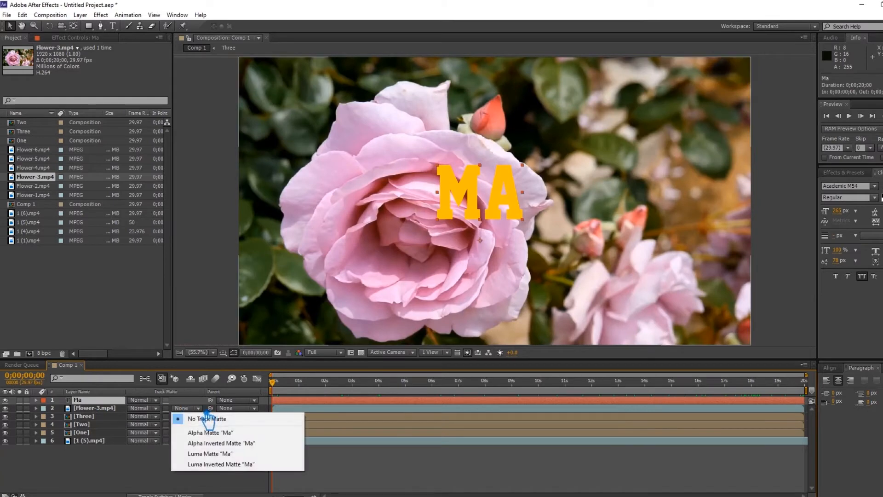
pyautogui.click(222, 435)
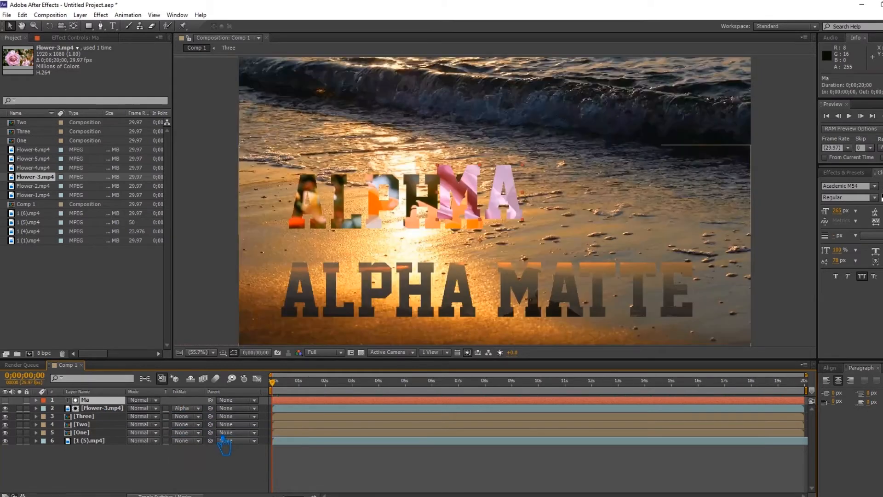
pyautogui.keyDown('shift'); pyautogui.click(103, 409); pyautogui.keyUp('shift')
pyautogui.hotkey('ctrl', 'shift', 'c')
pyautogui.write('Four')
pyautogui.press('Return')
# Move the Four layer horizontally to X position 1192 so "MA" sits after "ALPHA" with a word gap
pyautogui.press('Right')
pyautogui.press('Right')
pyautogui.press('Right')
pyautogui.press('Right')
pyautogui.press('Right')
pyautogui.press('Right')
pyautogui.press('Right')
pyautogui.press('Right')
pyautogui.press('Right')
pyautogui.press('Right')
pyautogui.press('Right')
pyautogui.press('Right')
pyautogui.press('Right')
pyautogui.press('Right')
pyautogui.press('Right')
pyautogui.press('Right')
pyautogui.press('Right')
pyautogui.press('Right')
pyautogui.press('Right')
pyautogui.press('Right')
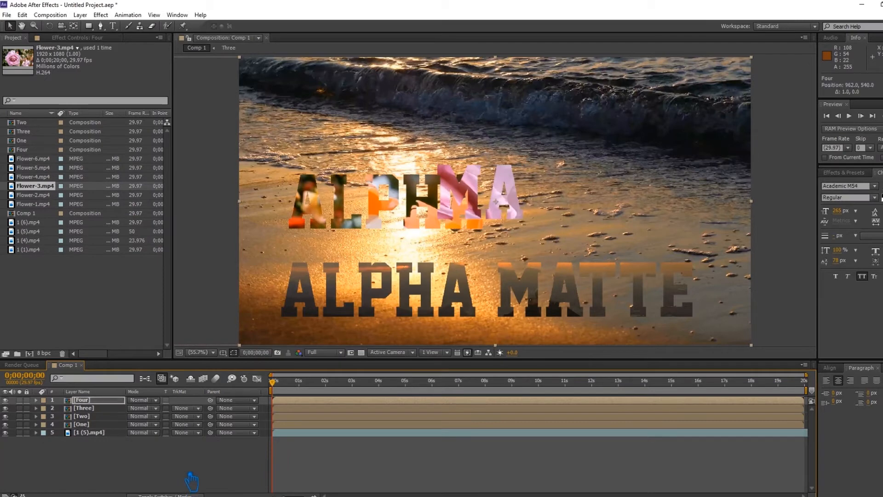
pyautogui.press('Right')
pyautogui.press('Right')
pyautogui.press('Right')
pyautogui.press('Right')
pyautogui.press('Right')
pyautogui.press('Right')
pyautogui.press('Right')
pyautogui.press('Right')
pyautogui.press('Right')
pyautogui.press('Right')
pyautogui.press('Right')
pyautogui.press('Right')
pyautogui.press('Right')
pyautogui.press('Right')
pyautogui.press('Right')
pyautogui.press('Right')
pyautogui.press('Right')
pyautogui.press('Right')
pyautogui.press('Right')
pyautogui.press('Right')
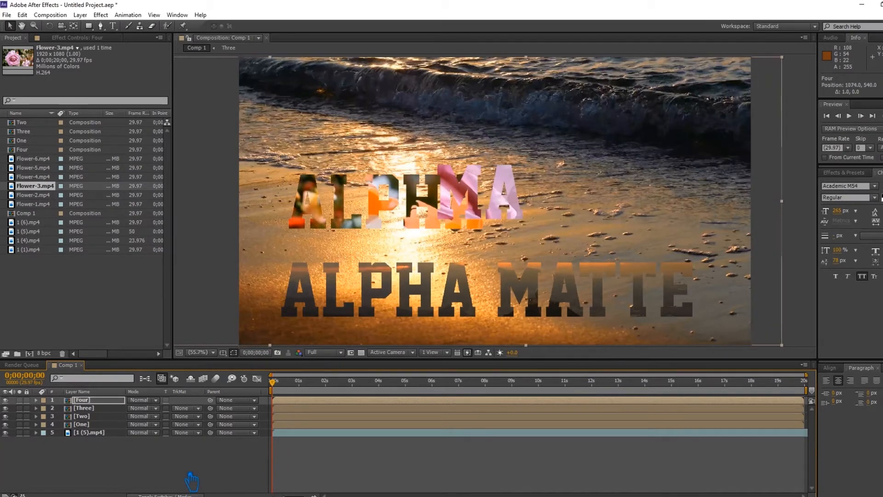
pyautogui.press('Right')
pyautogui.press('Right')
pyautogui.press('Right')
pyautogui.press('Right')
pyautogui.press('Right')
pyautogui.press('Right')
pyautogui.press('Right')
pyautogui.press('Right')
pyautogui.press('Right')
pyautogui.press('Right')
pyautogui.press('Right')
pyautogui.press('Right')
pyautogui.press('Right')
pyautogui.press('Right')
pyautogui.press('Right')
pyautogui.press('Right')
pyautogui.press('Right')
pyautogui.press('Right')
pyautogui.press('Right')
pyautogui.press('Right')
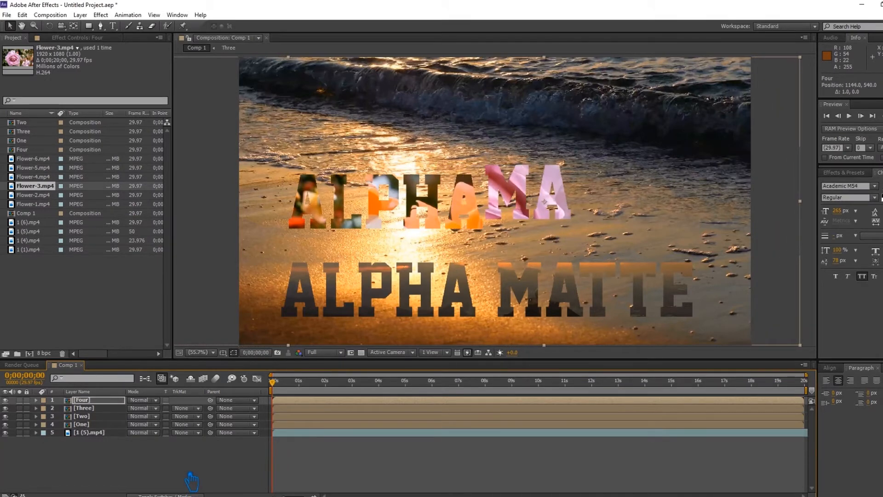
pyautogui.press('Right')
pyautogui.press('Right')
pyautogui.press('Right')
pyautogui.press('Right')
pyautogui.press('Right')
pyautogui.press('Right')
pyautogui.press('Right')
pyautogui.press('Right')
pyautogui.press('Right')
pyautogui.press('Right')
pyautogui.press('Right')
pyautogui.press('Right')
pyautogui.press('Right')
pyautogui.press('Right')
pyautogui.press('Right')
pyautogui.press('Right')
pyautogui.press('Right')
pyautogui.press('Right')
pyautogui.press('Right')
pyautogui.press('Right')
pyautogui.press('Left')
pyautogui.press('Left')
pyautogui.press('Left')
pyautogui.press('Left')
pyautogui.press('Left')
pyautogui.press('Left')
pyautogui.press('Left')
pyautogui.press('Left')
pyautogui.press('Left')
pyautogui.press('Left')
pyautogui.press('Left')
pyautogui.press('Left')
pyautogui.press('Left')
pyautogui.press('Left')
pyautogui.press('Left')
pyautogui.press('Left')
pyautogui.press('Left')
pyautogui.press('Left')
pyautogui.press('Left')
pyautogui.press('Left')
pyautogui.press('Left')
pyautogui.press('Left')
# Lower the Four layer to Y position 580 to bring "MA" level with the "ALPHA" letters
pyautogui.press('Down')
pyautogui.press('Down')
pyautogui.press('Down')
pyautogui.press('Down')
pyautogui.press('Down')
pyautogui.press('Down')
pyautogui.press('Down')
pyautogui.press('Down')
pyautogui.press('Down')
pyautogui.press('Down')
pyautogui.press('Down')
pyautogui.press('Down')
pyautogui.press('Down')
pyautogui.press('Down')
pyautogui.press('Down')
pyautogui.press('Down')
pyautogui.press('Down')
pyautogui.press('Down')
pyautogui.press('Down')
pyautogui.press('Down')
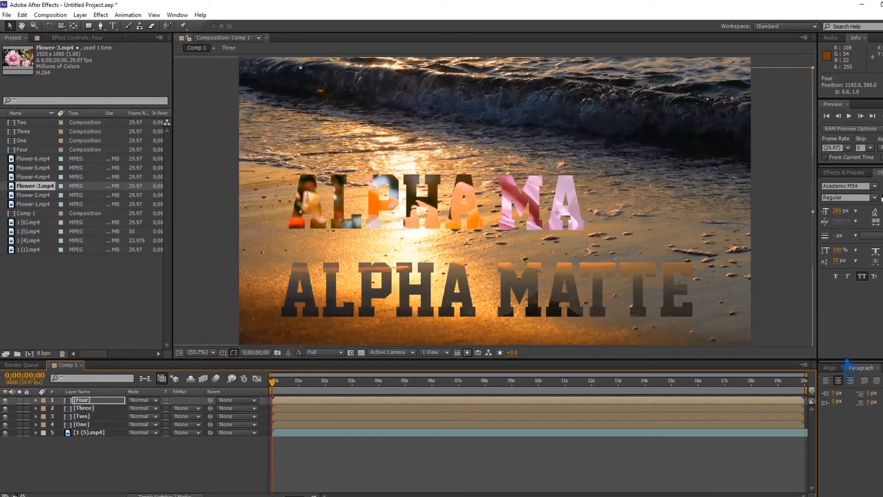
# Try centring the Four layer horizontally and vertically in the composition, and undo the vertical centring
pyautogui.click(833, 368)
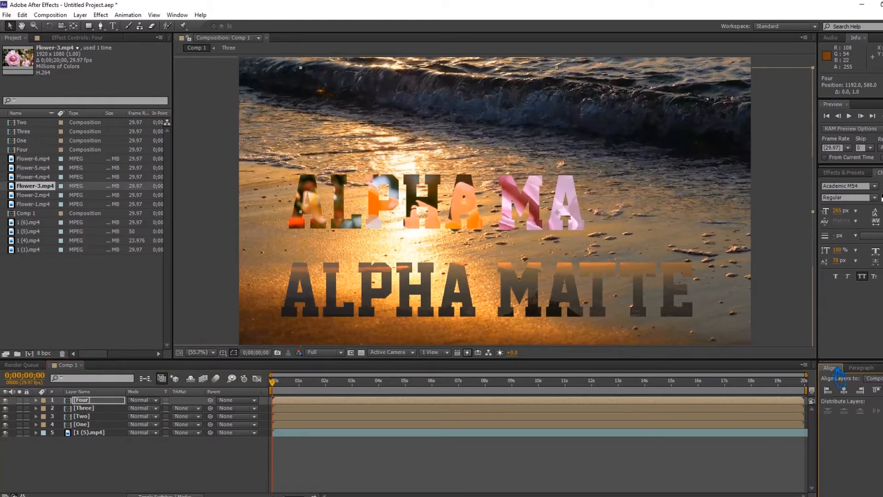
pyautogui.click(856, 396)
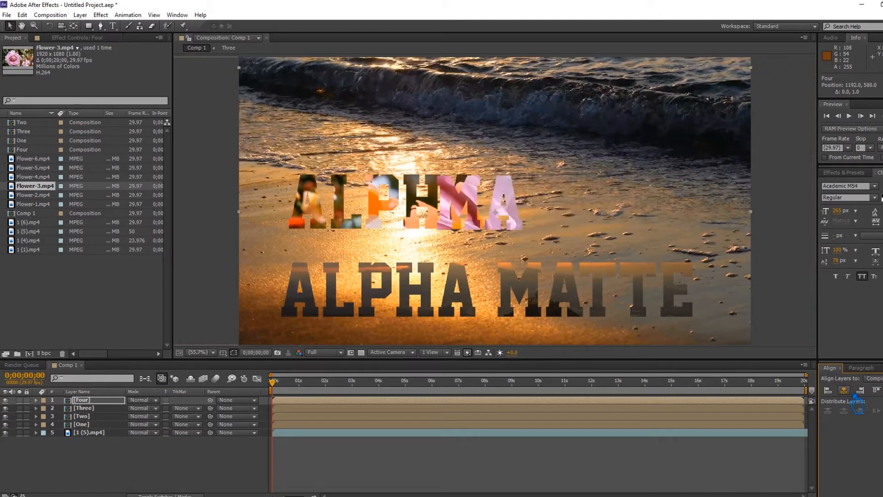
pyautogui.click(849, 395)
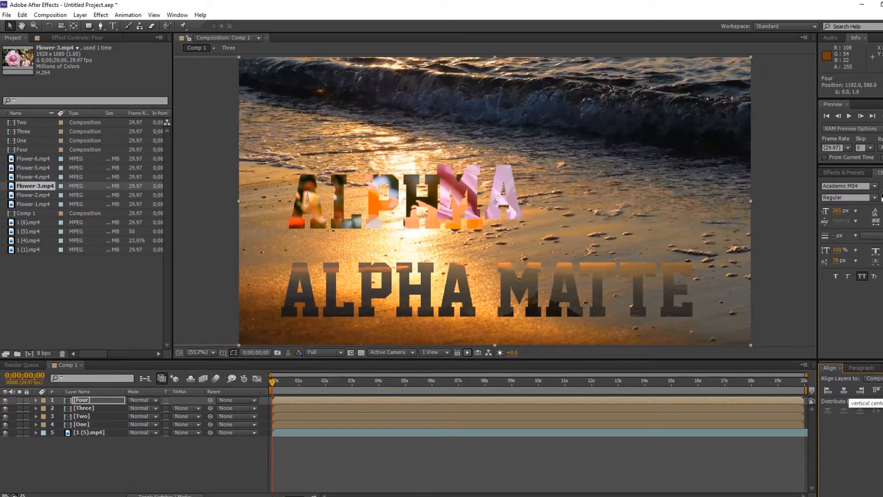
pyautogui.hotkey('ctrl', 'z')
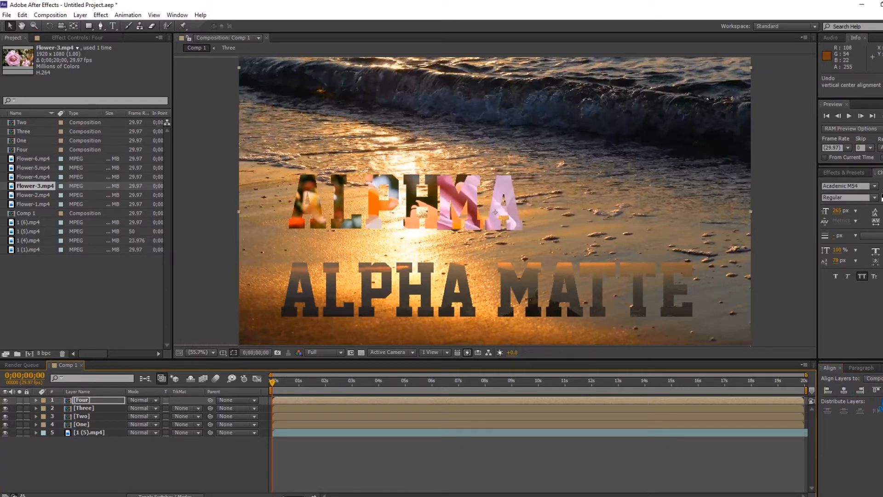
# Try aligning the Four, Three, Two and One layers vertically with one another, undo the last alignment and deselect them
pyautogui.click(98, 408)
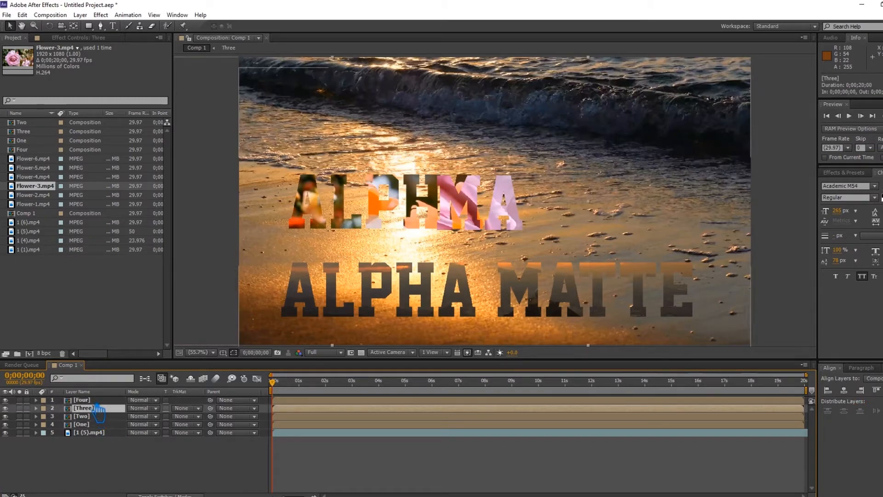
pyautogui.keyDown('shift'); pyautogui.click(104, 400); pyautogui.keyUp('shift')
pyautogui.click(882, 390)
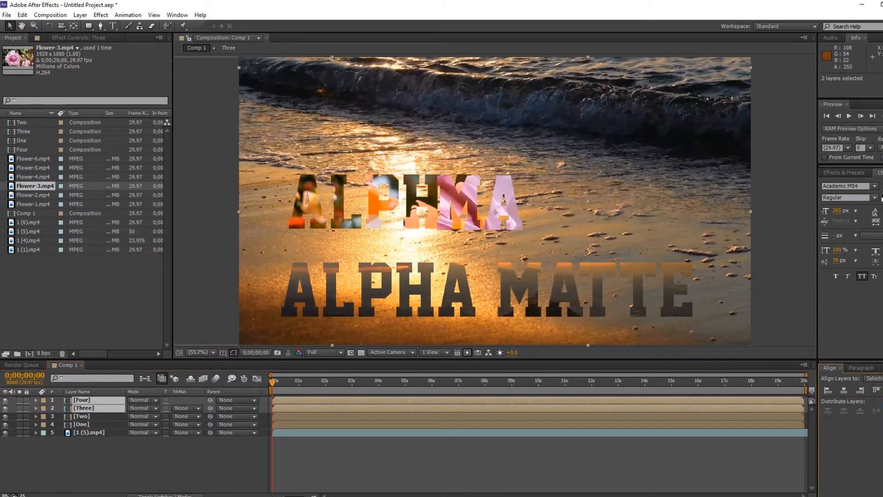
pyautogui.keyDown('shift'); pyautogui.click(94, 416); pyautogui.keyUp('shift')
pyautogui.click(860, 410)
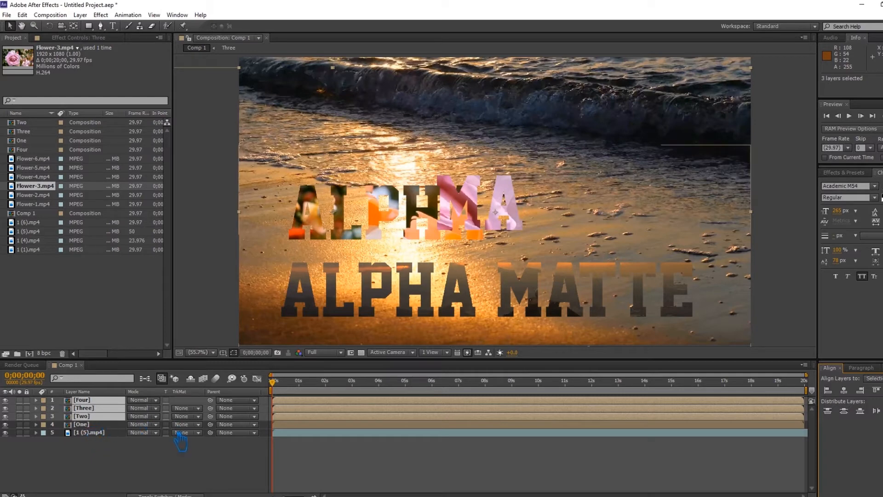
pyautogui.keyDown('ctrl'); pyautogui.click(98, 425); pyautogui.keyUp('ctrl')
pyautogui.click(882, 390)
pyautogui.hotkey('ctrl', 'z')
pyautogui.click(172, 473)
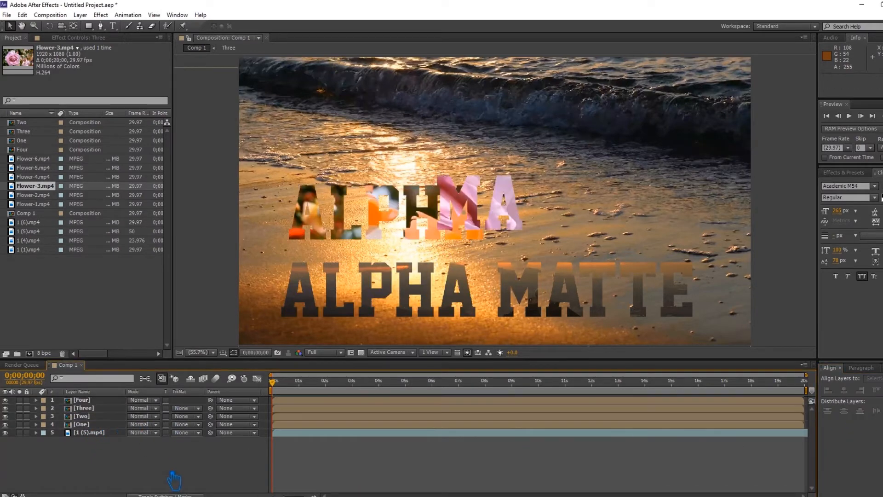
# Undo the layer alignments and the downward shift of the Four layer
pyautogui.click(98, 400)
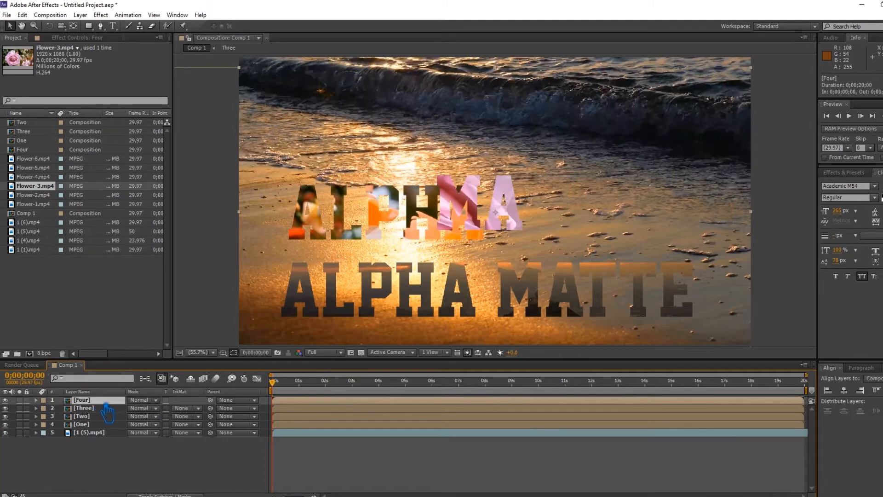
pyautogui.hotkey('ctrl', 'z')
pyautogui.hotkey('ctrl', 'z')
pyautogui.hotkey('ctrl', 'z')
pyautogui.hotkey('ctrl', 'z')
pyautogui.hotkey('ctrl', 'z')
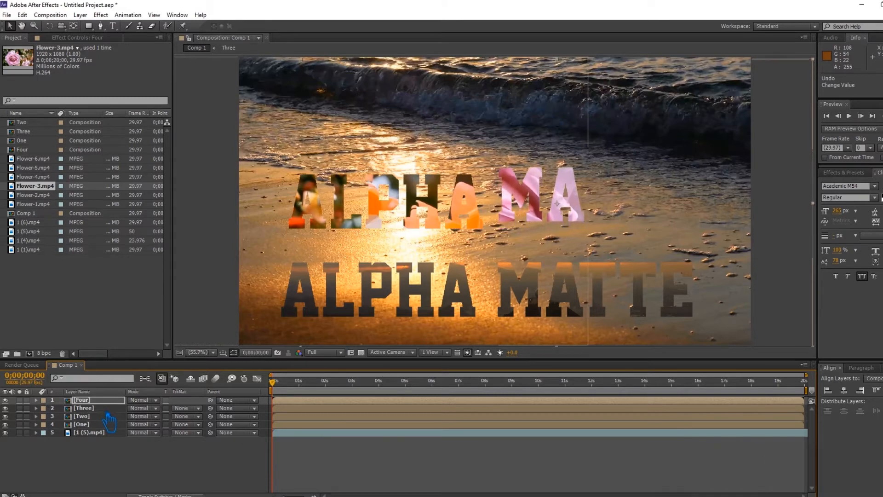
# Nudge the Four layer slightly further right to widen the gap between "ALPHA" and "MA"
pyautogui.press('Right')
pyautogui.press('Right')
pyautogui.press('Right')
pyautogui.press('Right')
pyautogui.press('Right')
pyautogui.press('Right')
pyautogui.press('Right')
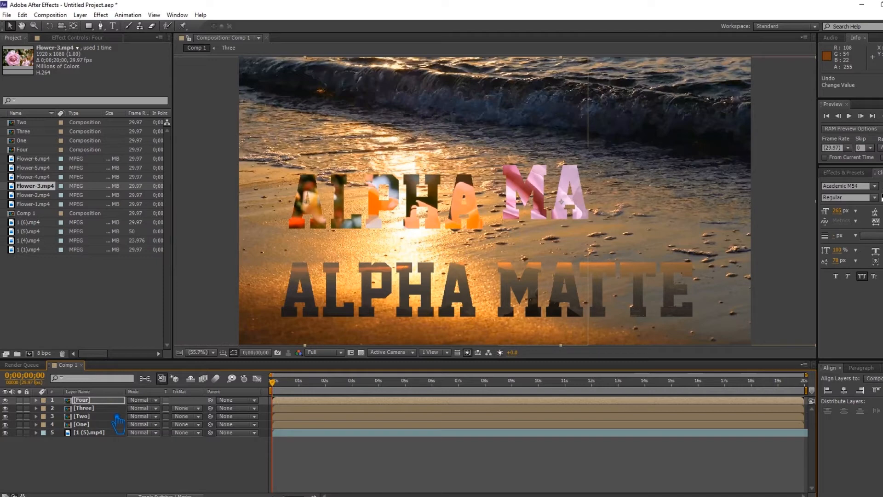
pyautogui.press('Right')
pyautogui.press('Right')
pyautogui.press('Right')
pyautogui.press('Right')
pyautogui.press('Right')
# Open the Four composition to access its "Ma" text layer and Flower-3.mp4
pyautogui.click(92, 402)
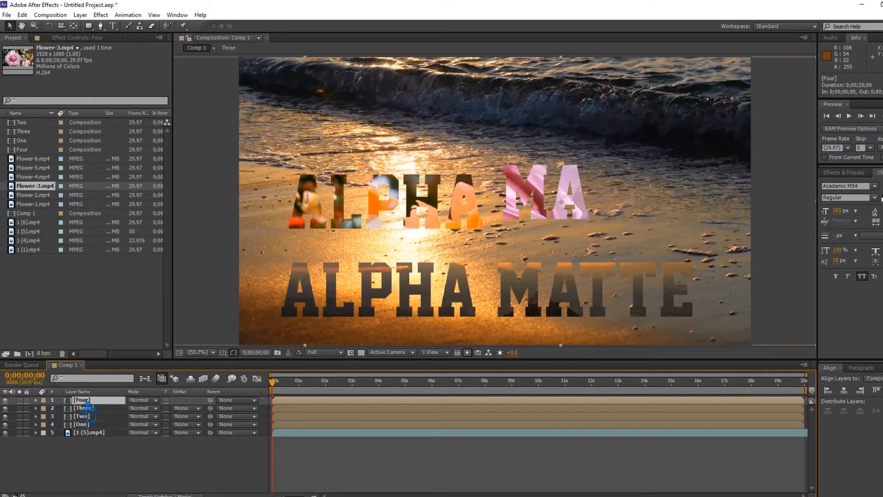
pyautogui.doubleClick(86, 400)
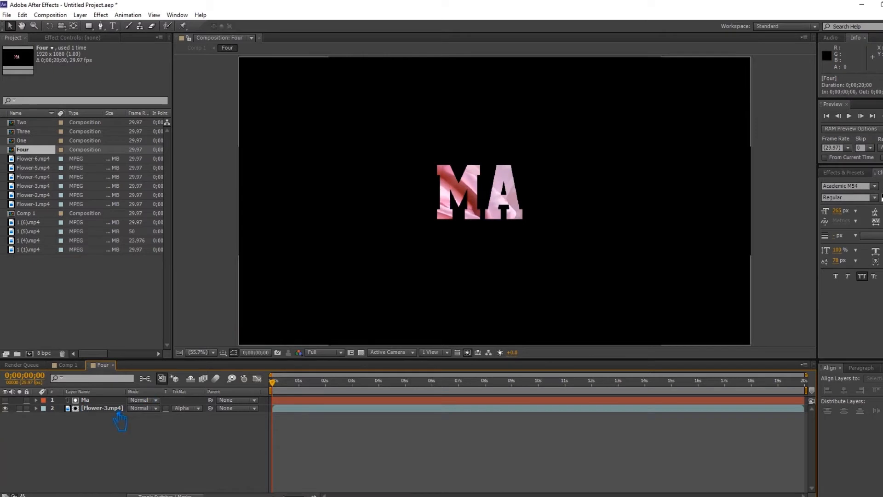
# Move the "Ma" text down inside the Four composition and check its line-up with "ALPHA" in Comp 1
pyautogui.click(108, 400)
pyautogui.press('Down')
pyautogui.press('Down')
pyautogui.press('Down')
pyautogui.press('Down')
pyautogui.press('Down')
pyautogui.press('Down')
pyautogui.press('Down')
pyautogui.press('Down')
pyautogui.press('Down')
pyautogui.press('Down')
pyautogui.press('Down')
pyautogui.press('Down')
pyautogui.press('Down')
pyautogui.press('Down')
pyautogui.press('Down')
pyautogui.press('Down')
pyautogui.press('Down')
pyautogui.press('Down')
pyautogui.press('Down')
pyautogui.press('Down')
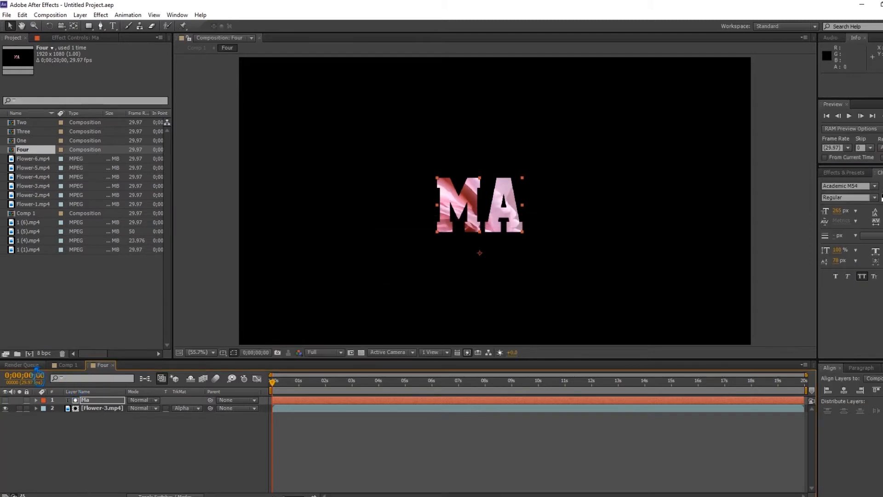
pyautogui.click(36, 365)
pyautogui.click(78, 366)
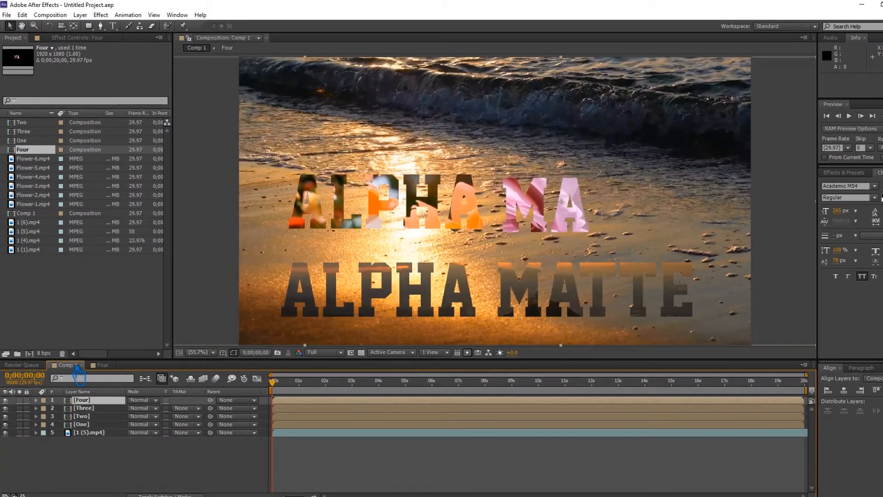
# Nudge the "Ma" text in the Four composition back up slightly, save the project and return to Comp 1
pyautogui.click(102, 364)
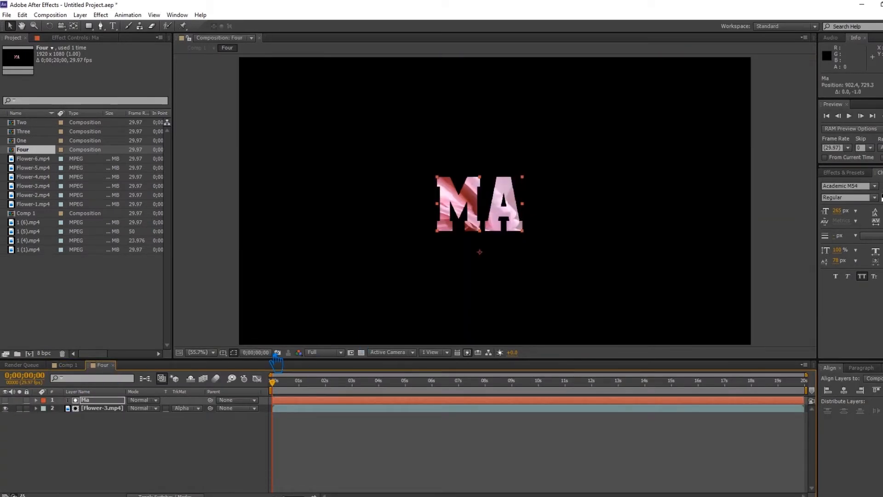
pyautogui.press('Up')
pyautogui.press('Up')
pyautogui.press('Up')
pyautogui.press('Up')
pyautogui.press('Up')
pyautogui.press('Up')
pyautogui.press('Up')
pyautogui.press('Up')
pyautogui.hotkey('ctrl', 's')
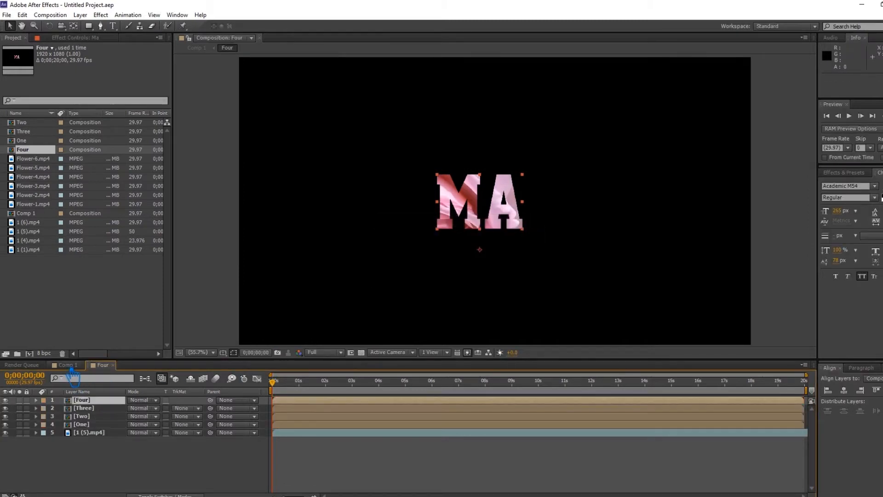
pyautogui.click(69, 365)
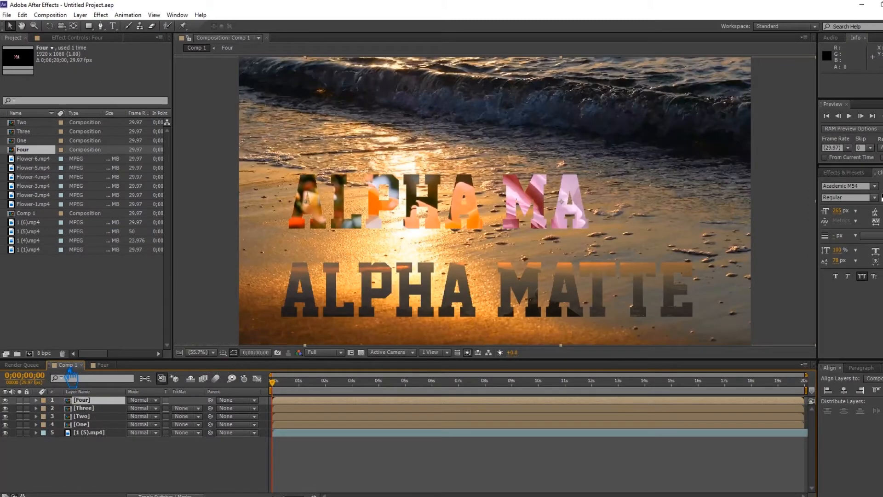
# Add a "TT" text layer in Comp 1 and place it directly after "MA" on the same line
pyautogui.click(191, 468)
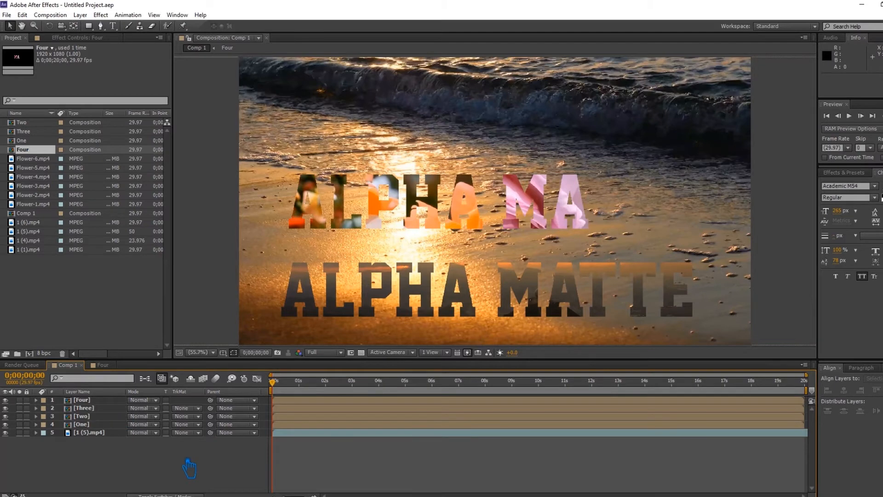
pyautogui.click(113, 26)
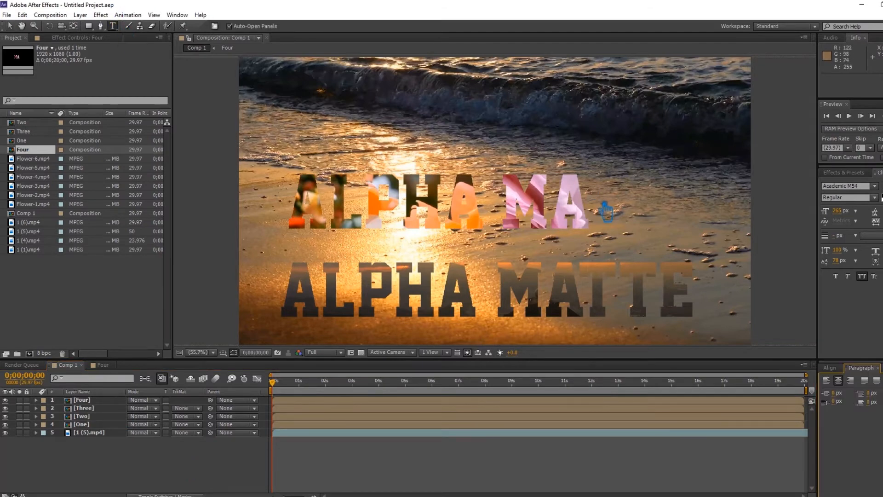
pyautogui.click(616, 215)
pyautogui.write('TT')
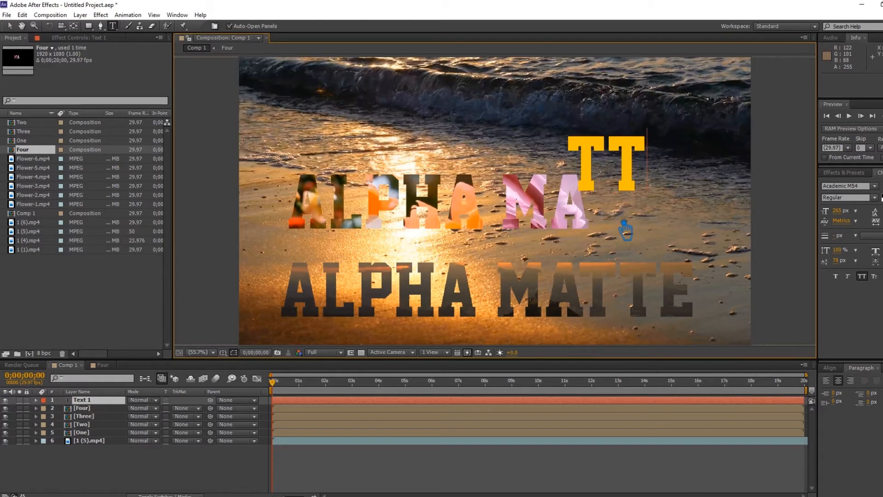
pyautogui.click(10, 25)
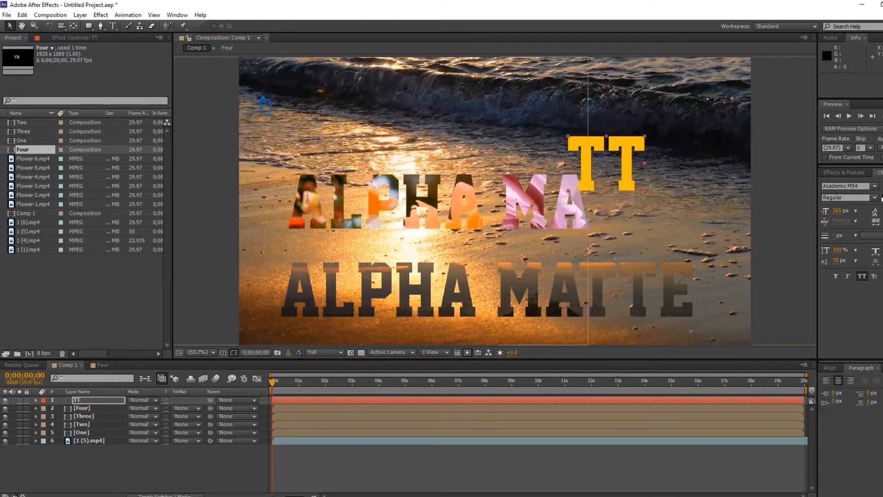
pyautogui.moveTo(636, 177); pyautogui.dragTo(653, 216)
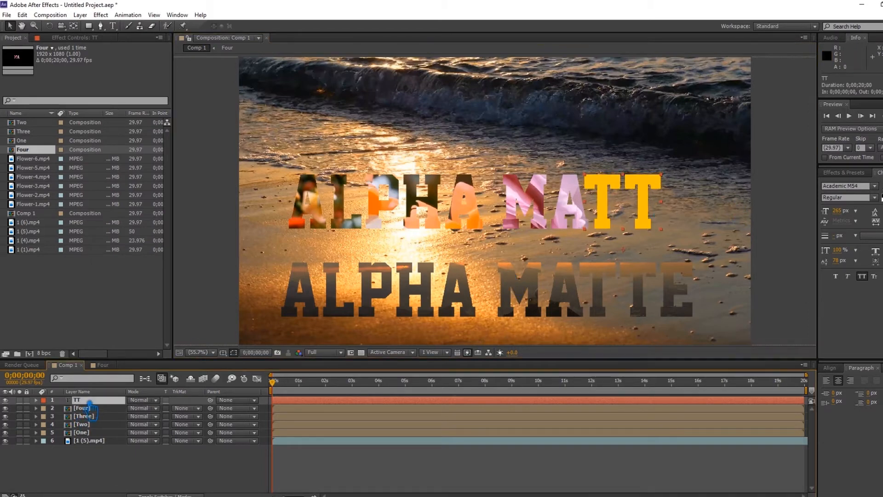
# Add Flower-4.mp4 beneath the TT text layer and set its track matte to Alpha Matte "TT"
pyautogui.click(52, 178)
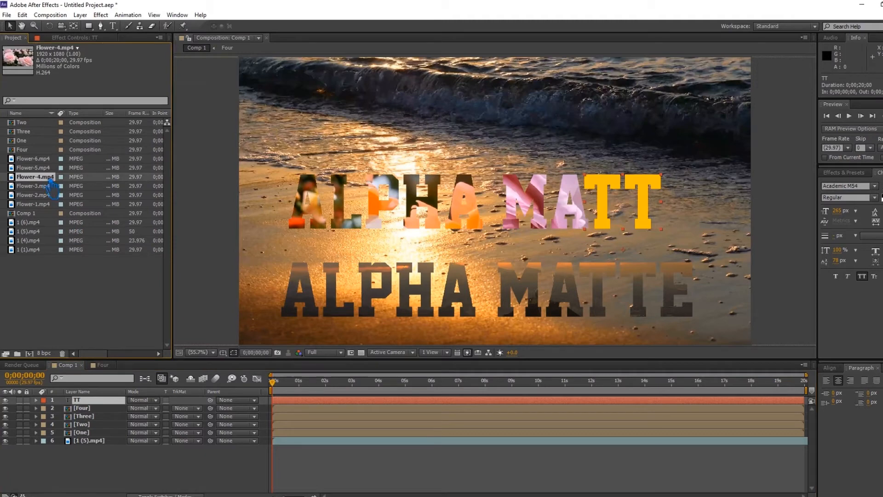
pyautogui.moveTo(47, 182); pyautogui.dragTo(34, 214)
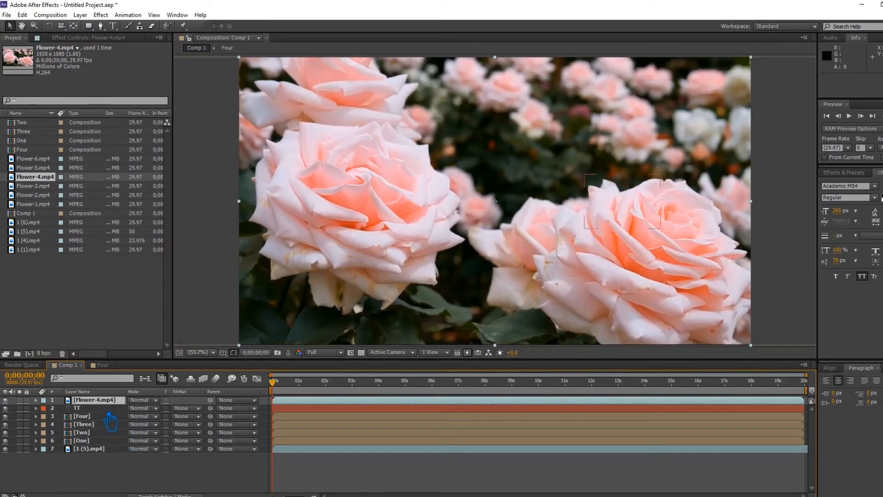
pyautogui.moveTo(87, 408); pyautogui.dragTo(98, 402)
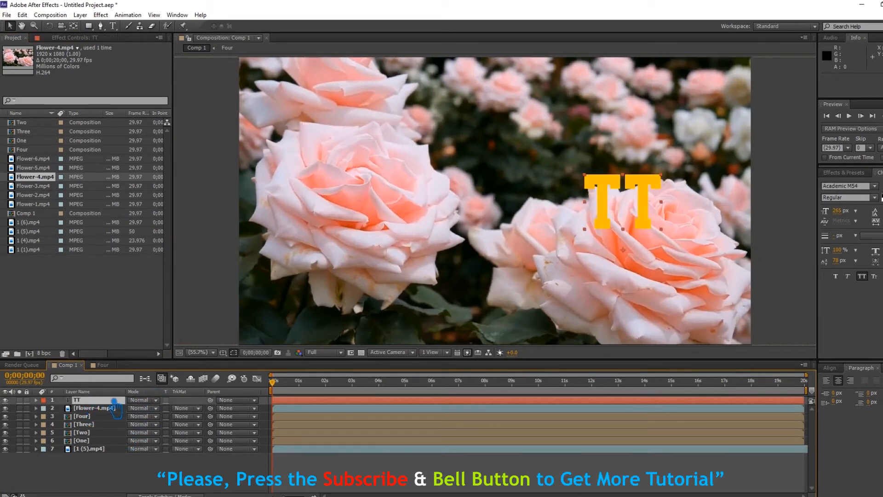
pyautogui.moveTo(276, 385); pyautogui.dragTo(299, 381)
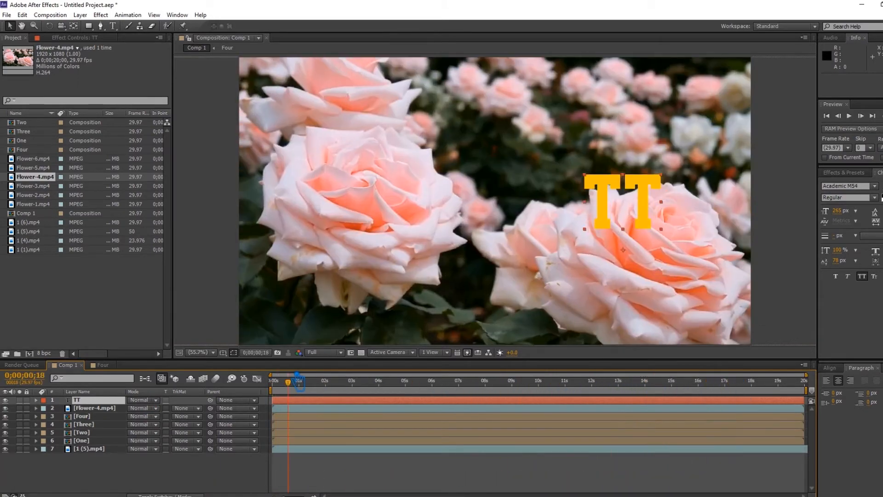
pyautogui.click(188, 408)
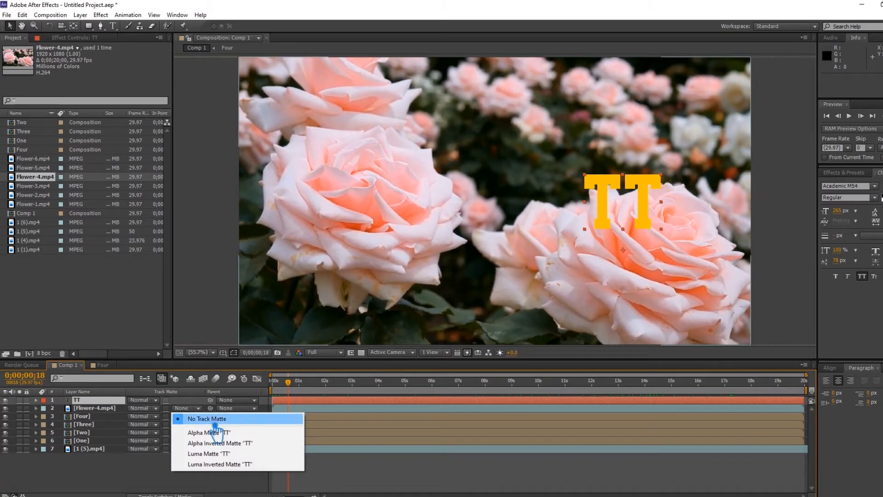
pyautogui.click(227, 433)
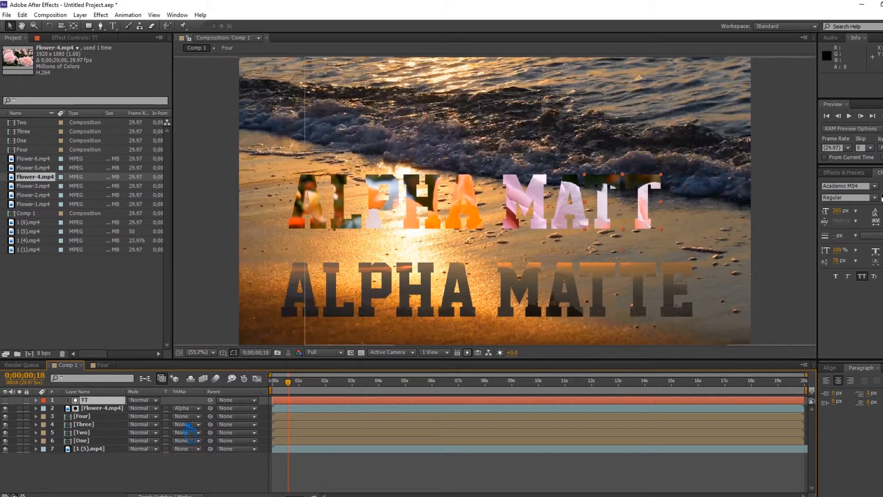
# Pre-compose the TT and Flower-4.mp4 layers as "Five", moving all attributes into the new composition
pyautogui.click(107, 409)
pyautogui.rightClick(108, 409)
pyautogui.keyDown('ctrl'); pyautogui.click(91, 402); pyautogui.keyUp('ctrl')
pyautogui.keyDown('ctrl'); pyautogui.rightClick(95, 402); pyautogui.keyUp('ctrl')
pyautogui.keyDown('ctrl'); pyautogui.click(94, 402); pyautogui.keyUp('ctrl')
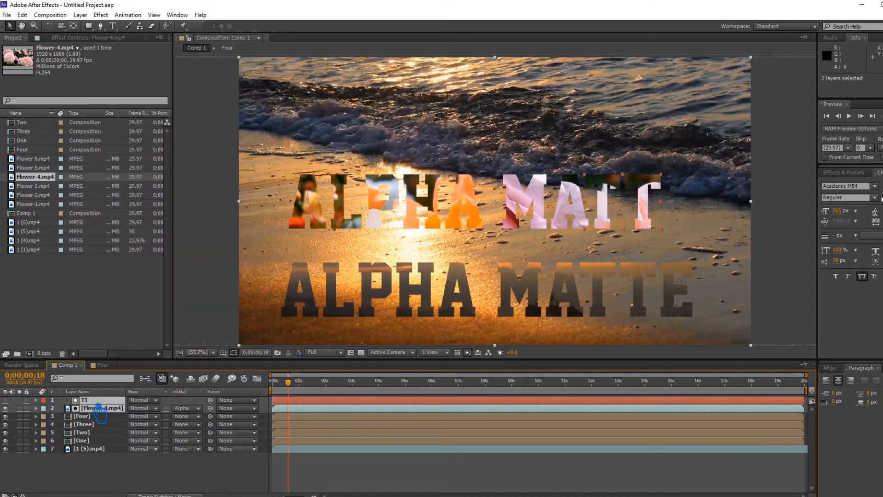
pyautogui.rightClick(107, 401)
pyautogui.click(147, 323)
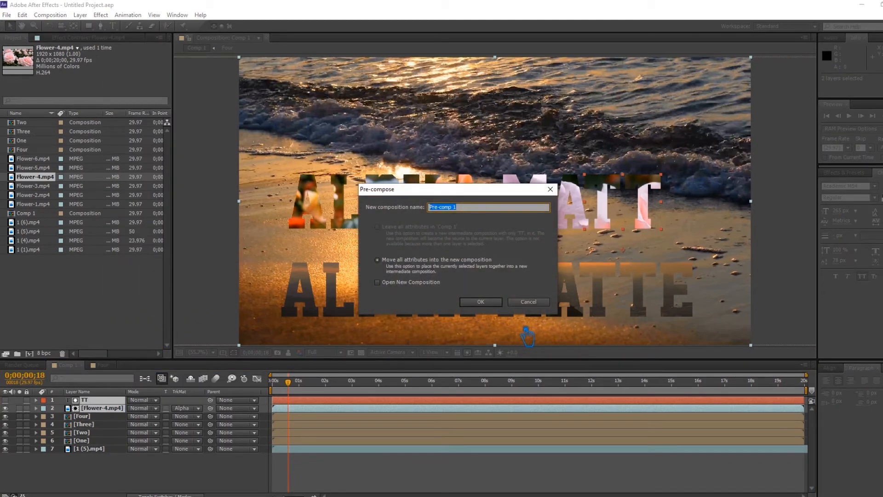
pyautogui.click(488, 301)
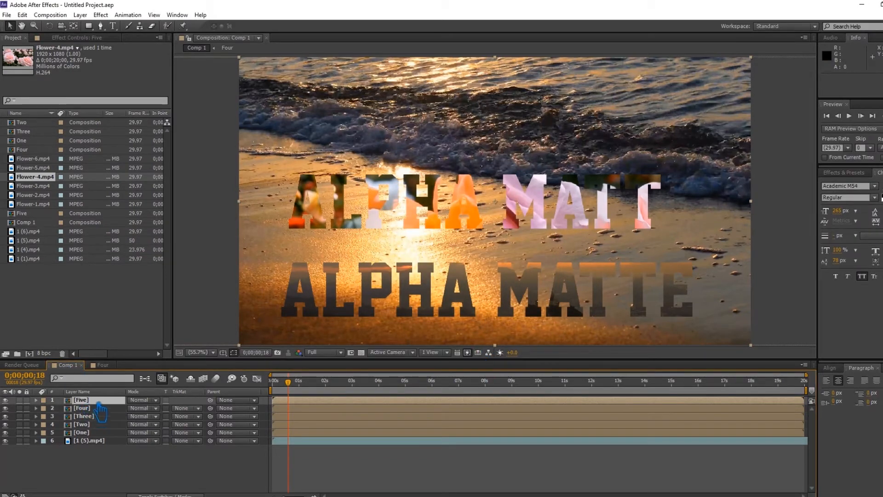
# Add Flower-5.mp4 above the Five layer and create an "E" text layer on top of it
pyautogui.click(48, 170)
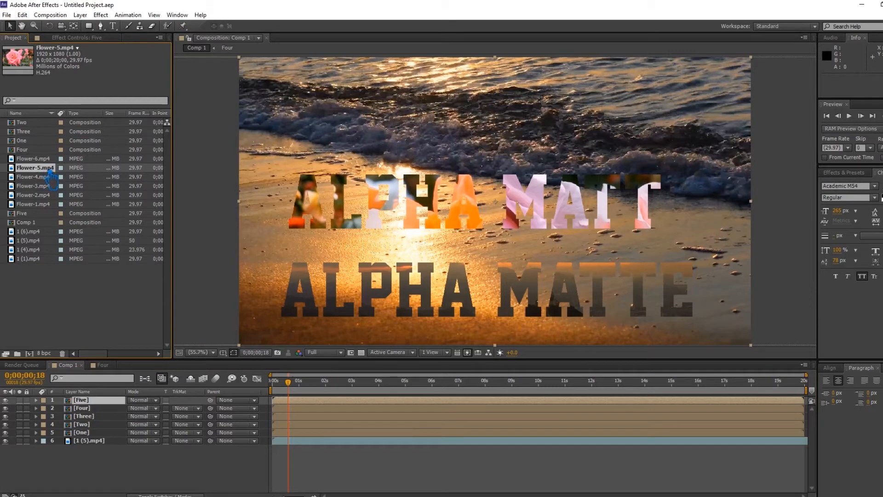
pyautogui.moveTo(48, 172); pyautogui.dragTo(39, 224)
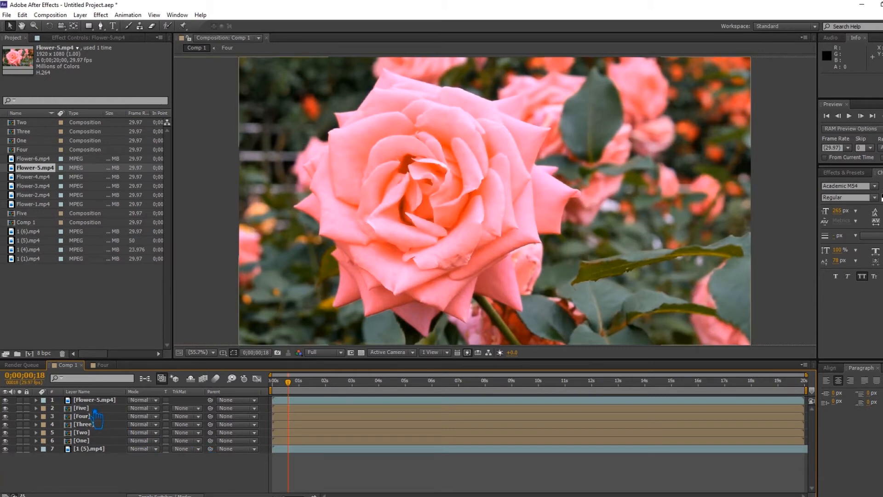
pyautogui.click(5, 400)
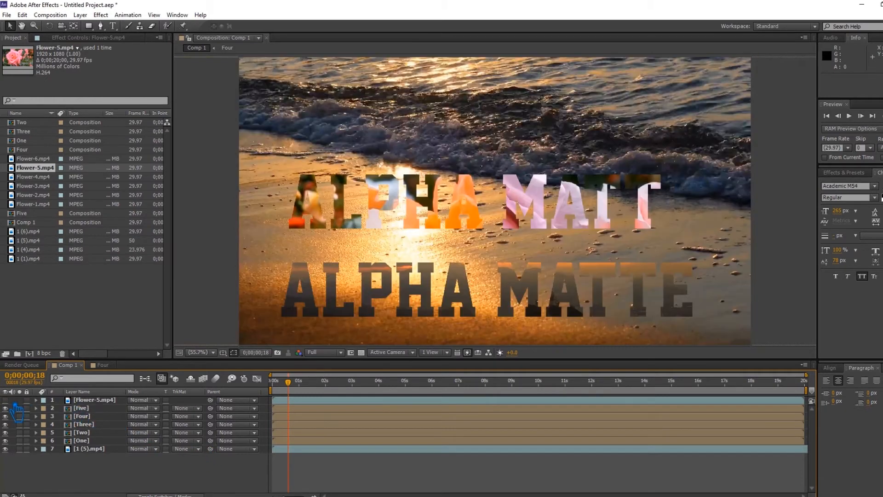
pyautogui.click(5, 400)
pyautogui.click(116, 26)
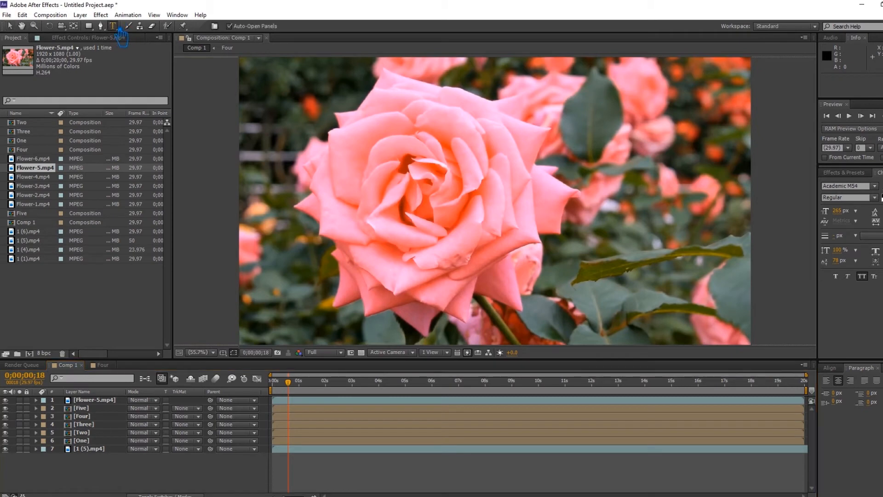
pyautogui.click(509, 211)
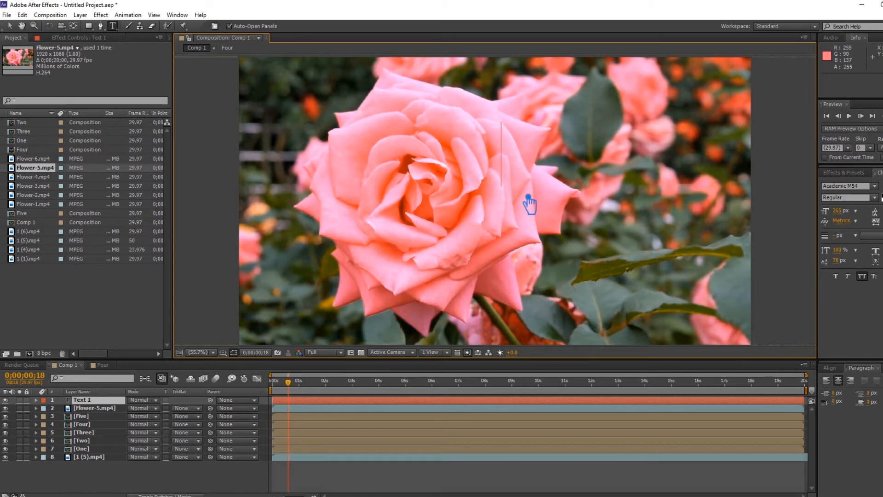
pyautogui.write('E')
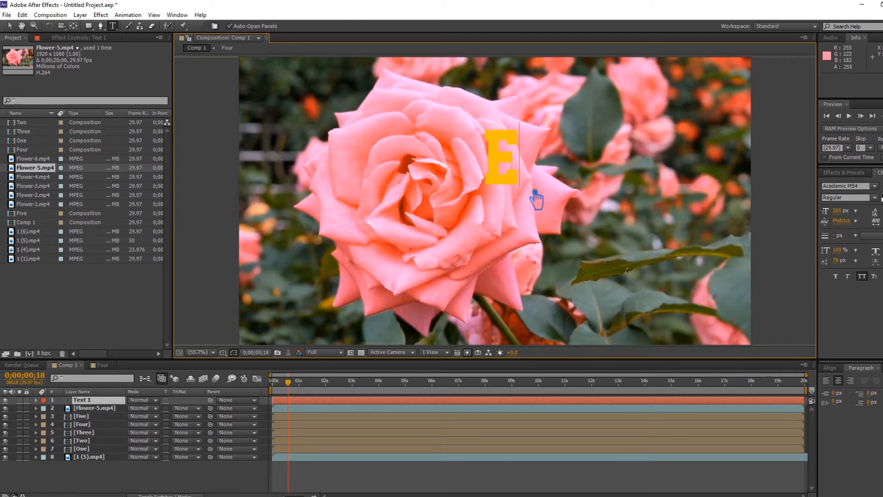
pyautogui.moveTo(299, 391); pyautogui.dragTo(775, 407)
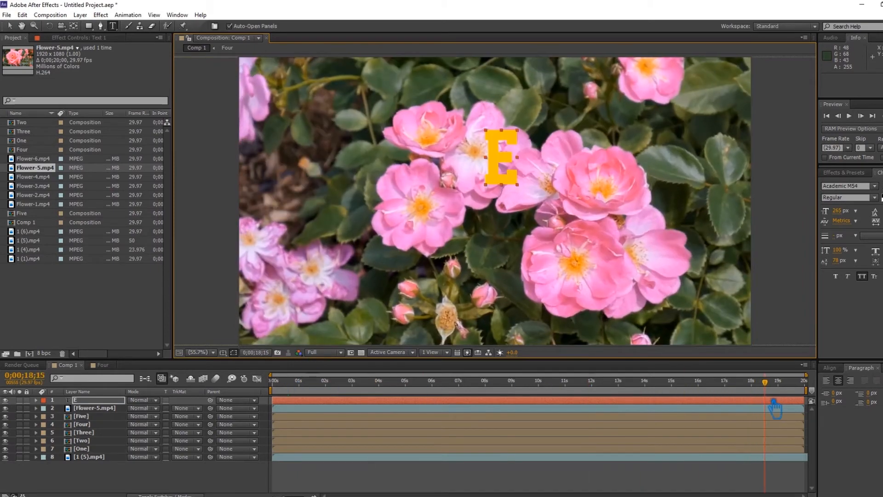
pyautogui.click(198, 424)
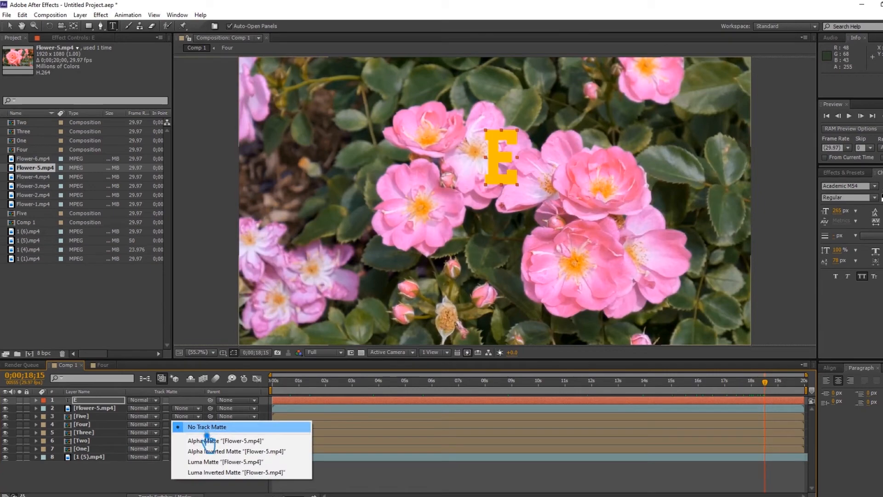
pyautogui.click(202, 436)
pyautogui.hotkey('ctrl', 'z')
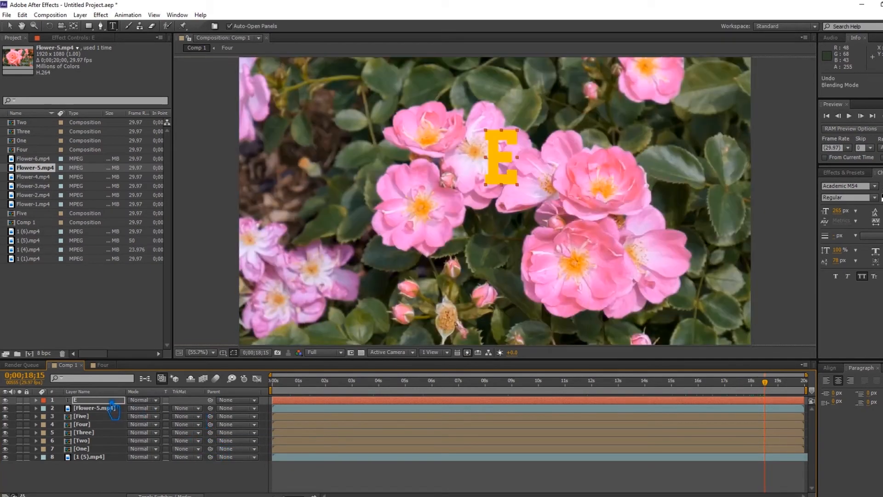
# Set the Flower-5.mp4 track matte to Alpha Matte "E" and move the E to the end of "ALPHA MATT"
pyautogui.click(190, 408)
pyautogui.click(203, 428)
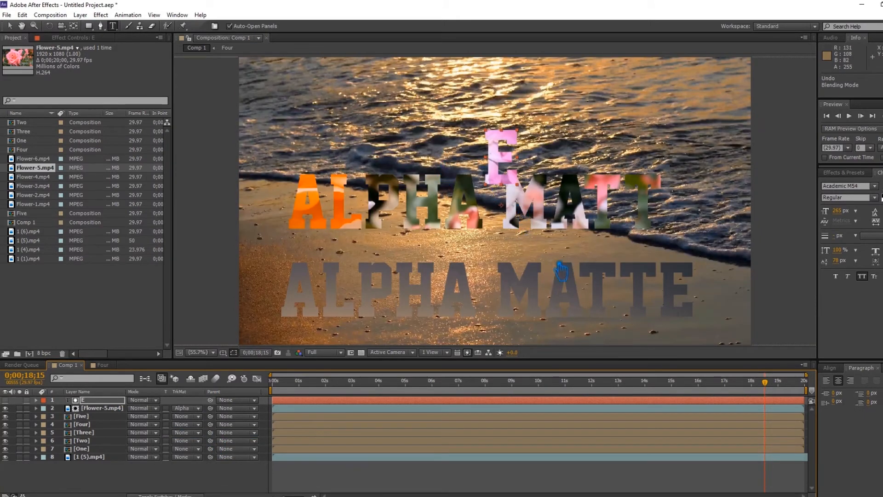
pyautogui.press('v')
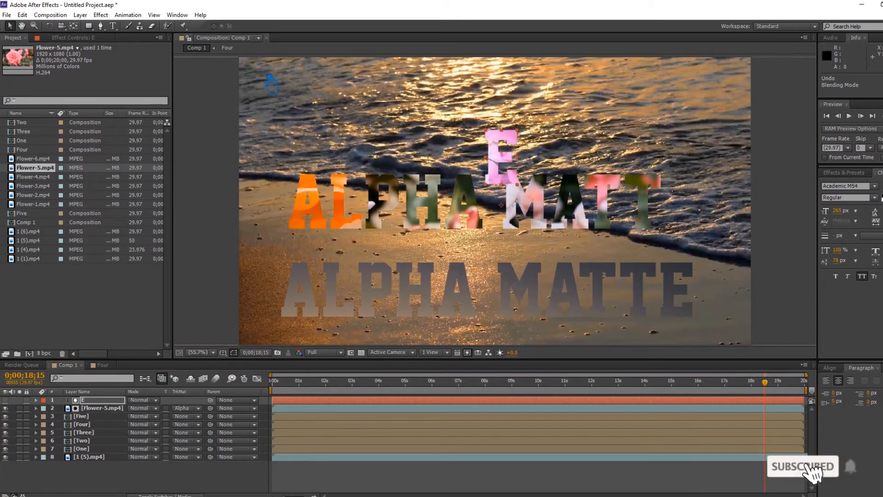
pyautogui.moveTo(503, 189); pyautogui.dragTo(685, 232)
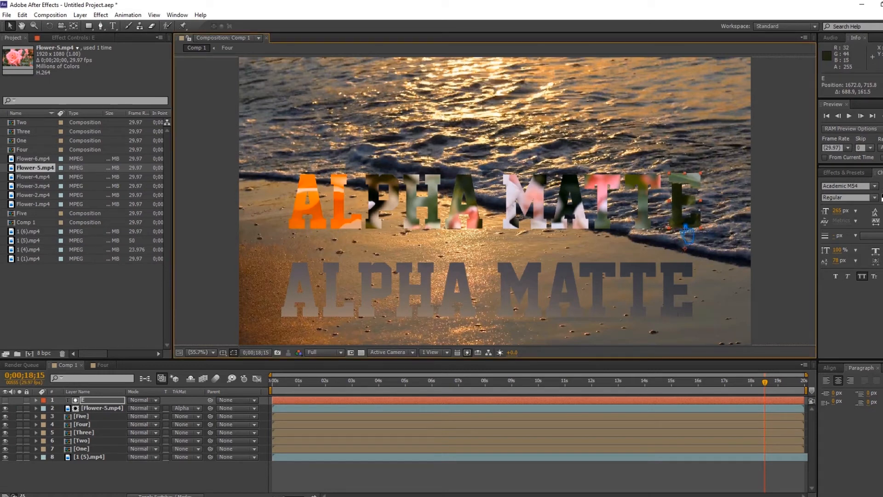
# Pre-compose the E and Flower-5.mp4 layers as "Six", moving all attributes into the new composition
pyautogui.click(103, 408)
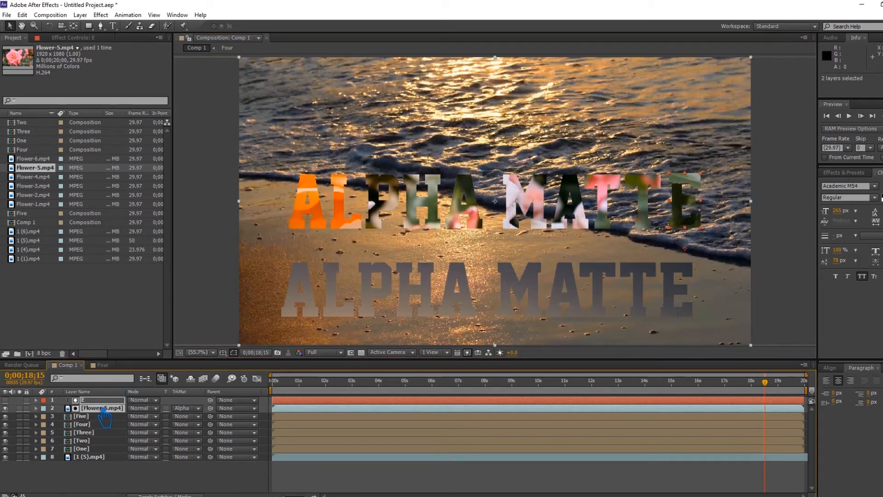
pyautogui.rightClick(105, 409)
pyautogui.keyDown('ctrl'); pyautogui.click(100, 404); pyautogui.keyUp('ctrl')
pyautogui.keyDown('ctrl'); pyautogui.rightClick(98, 404); pyautogui.keyUp('ctrl')
pyautogui.keyDown('ctrl'); pyautogui.click(87, 402); pyautogui.keyUp('ctrl')
pyautogui.rightClick(107, 407)
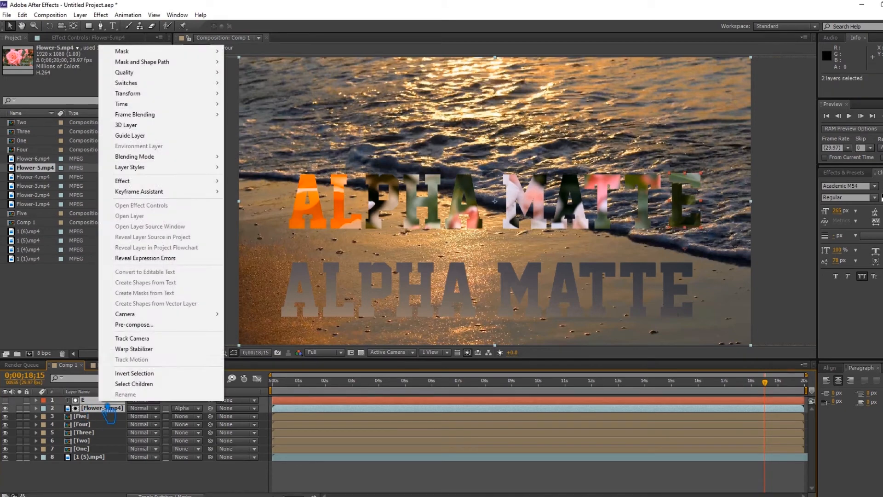
pyautogui.click(175, 325)
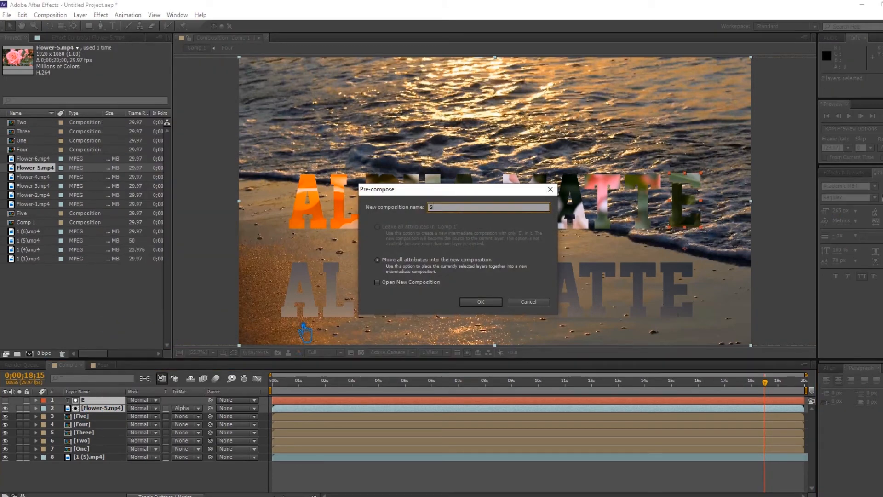
pyautogui.click(481, 301)
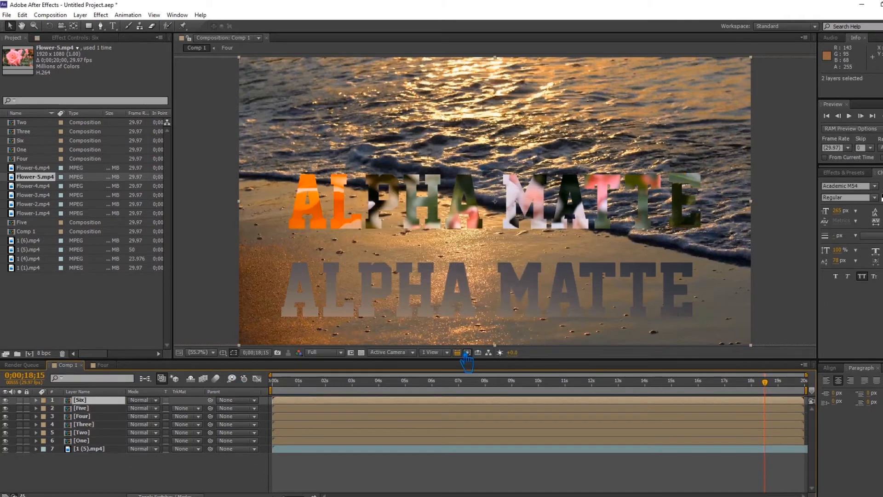
# Save the project and toggle the One layer's visibility off and back on to identify its text
pyautogui.hotkey('ctrl', 's')
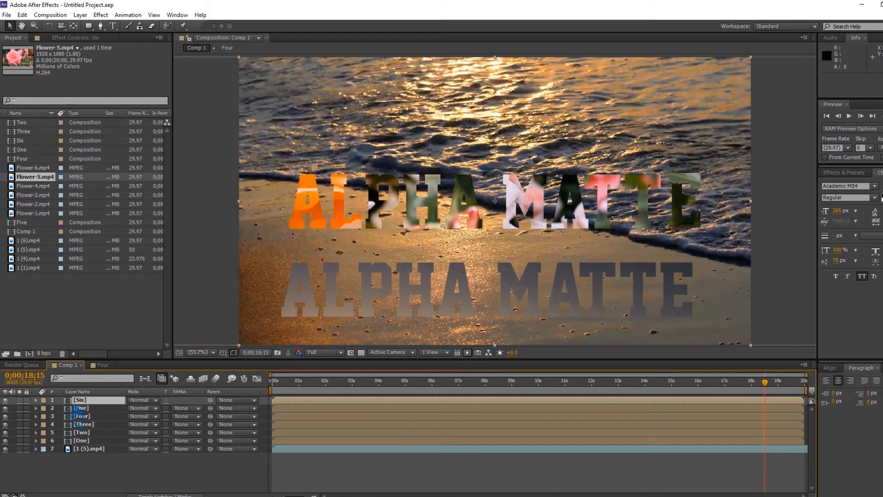
pyautogui.click(54, 441)
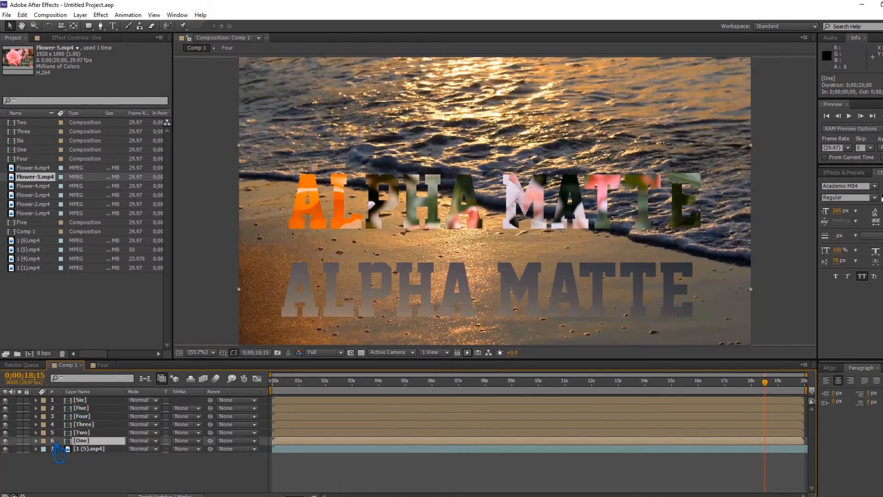
pyautogui.click(5, 440)
pyautogui.click(5, 440)
# Move layers Two through Six up together so the flower-filled "ALPHA MATTE" sits near the top of the frame, and save the project
pyautogui.click(98, 433)
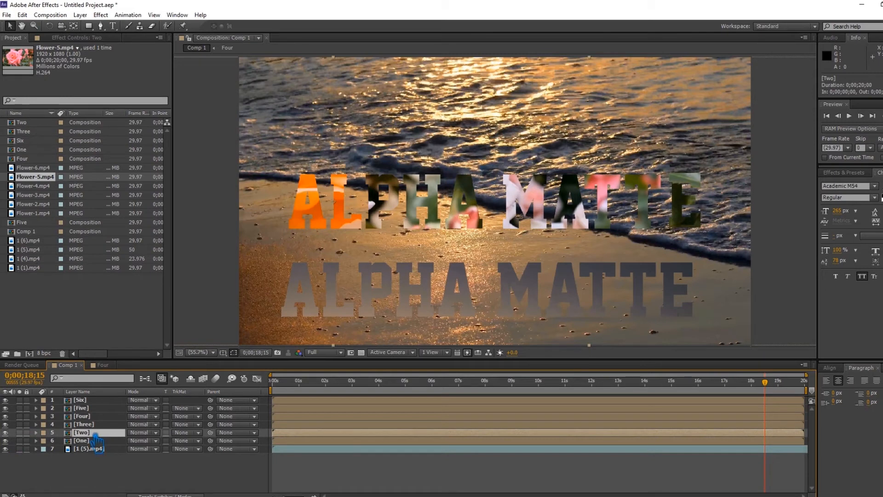
pyautogui.keyDown('shift'); pyautogui.click(86, 400); pyautogui.keyUp('shift')
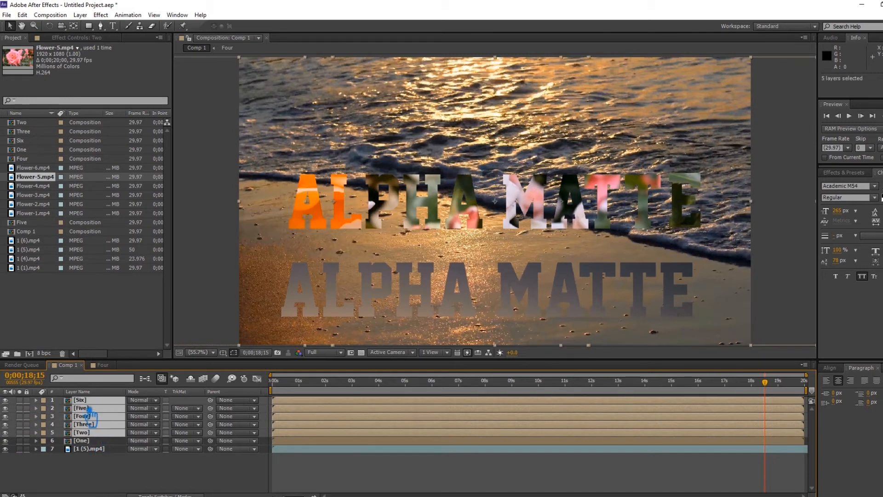
pyautogui.hotkey('shift', 'Up')
pyautogui.hotkey('shift', 'Up')
pyautogui.hotkey('shift', 'Up')
pyautogui.hotkey('shift', 'Up')
pyautogui.hotkey('shift', 'Up')
pyautogui.hotkey('shift', 'Up')
pyautogui.hotkey('shift', 'Up')
pyautogui.hotkey('shift', 'Up')
pyautogui.hotkey('shift', 'Up')
pyautogui.hotkey('shift', 'Up')
pyautogui.hotkey('shift', 'Up')
pyautogui.hotkey('shift', 'Up')
pyautogui.hotkey('shift', 'Up')
pyautogui.hotkey('shift', 'Up')
pyautogui.hotkey('shift', 'Up')
pyautogui.hotkey('shift', 'Up')
pyautogui.hotkey('shift', 'Up')
pyautogui.hotkey('shift', 'Up')
pyautogui.hotkey('shift', 'Up')
pyautogui.hotkey('shift', 'Up')
pyautogui.hotkey('shift', 'Up')
pyautogui.hotkey('shift', 'Up')
pyautogui.hotkey('shift', 'Up')
pyautogui.hotkey('shift', 'Up')
pyautogui.hotkey('shift', 'Up')
pyautogui.hotkey('shift', 'Up')
pyautogui.hotkey('shift', 'Up')
pyautogui.hotkey('shift', 'Up')
pyautogui.hotkey('shift', 'Up')
pyautogui.hotkey('shift', 'Up')
pyautogui.hotkey('shift', 'Up')
pyautogui.hotkey('shift', 'Up')
pyautogui.hotkey('shift', 'Up')
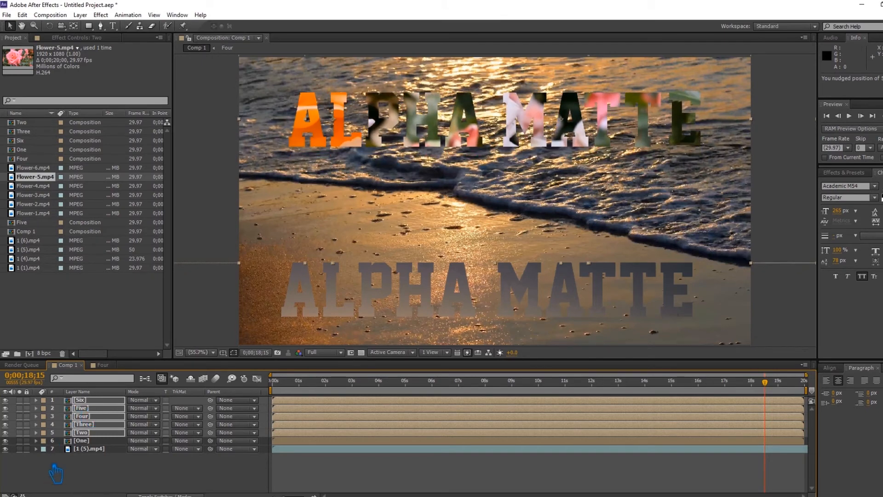
pyautogui.click(135, 483)
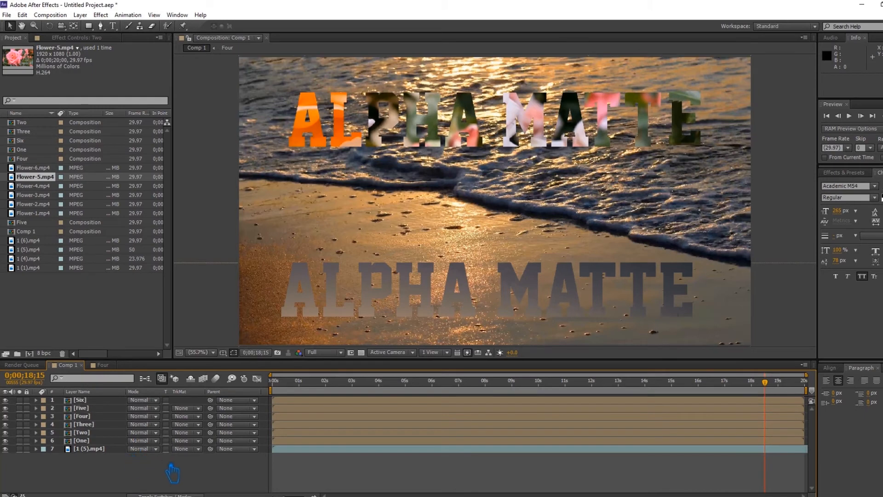
pyautogui.hotkey('ctrl', 's')
# Create a new text layer reading "ON VIDEO" over the beach footage, below the flower-filled title
pyautogui.click(113, 26)
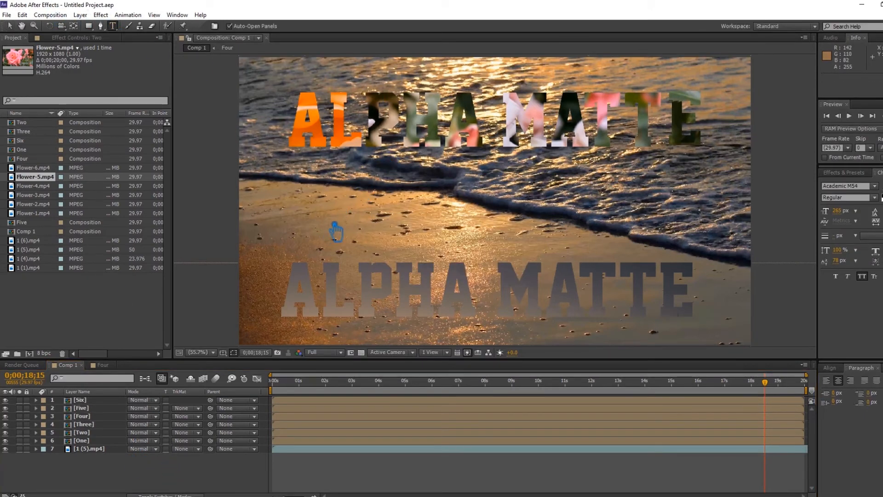
pyautogui.click(329, 197)
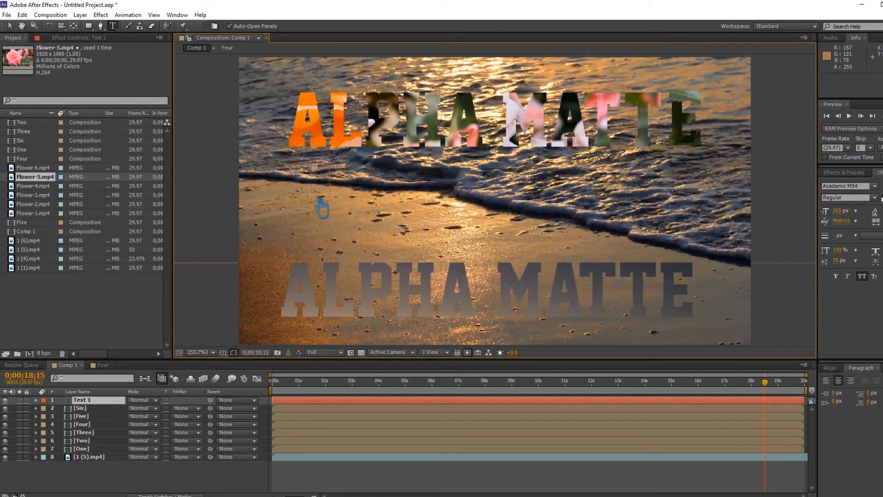
pyautogui.write('ON')
pyautogui.write(' VIDEO')
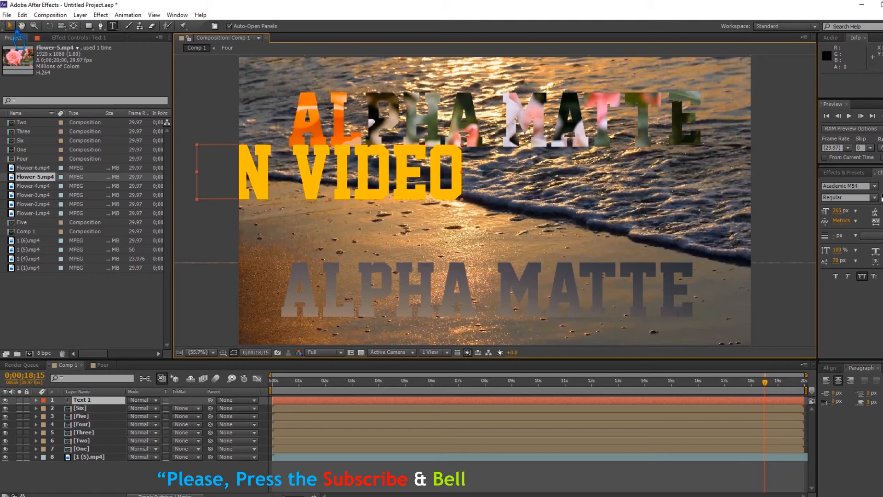
pyautogui.click(10, 26)
# Center the "ON VIDEO" text horizontally and vertically in the composition and deselect all layers
pyautogui.click(830, 368)
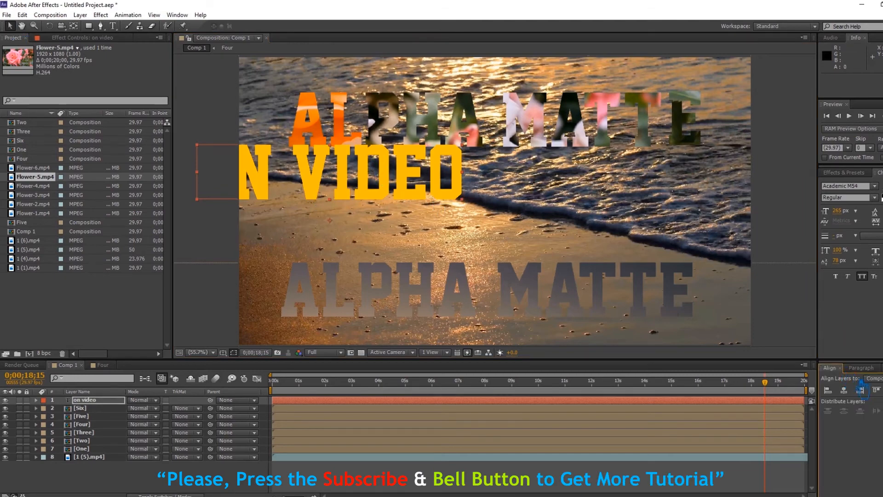
pyautogui.click(844, 390)
pyautogui.click(882, 390)
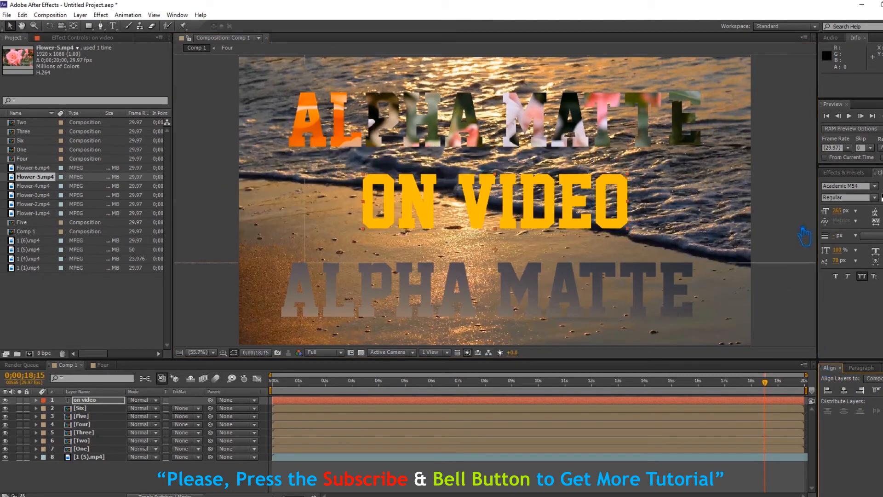
pyautogui.click(803, 176)
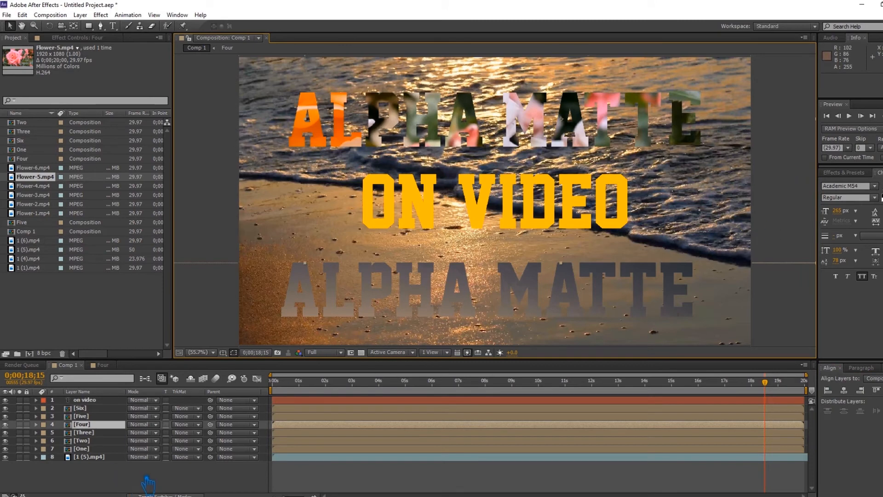
pyautogui.click(159, 486)
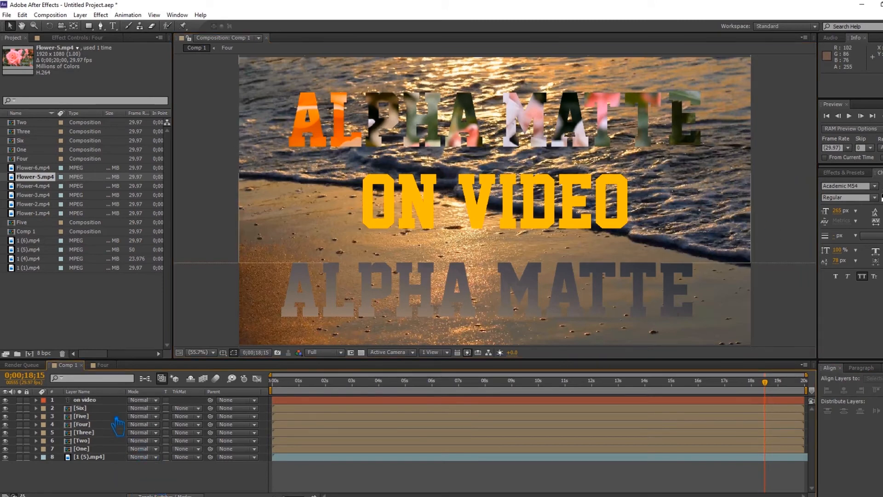
# Add Flower-6.mp4 directly beneath the "on video" text layer and set its track matte to Alpha Matte "on video"
pyautogui.click(45, 167)
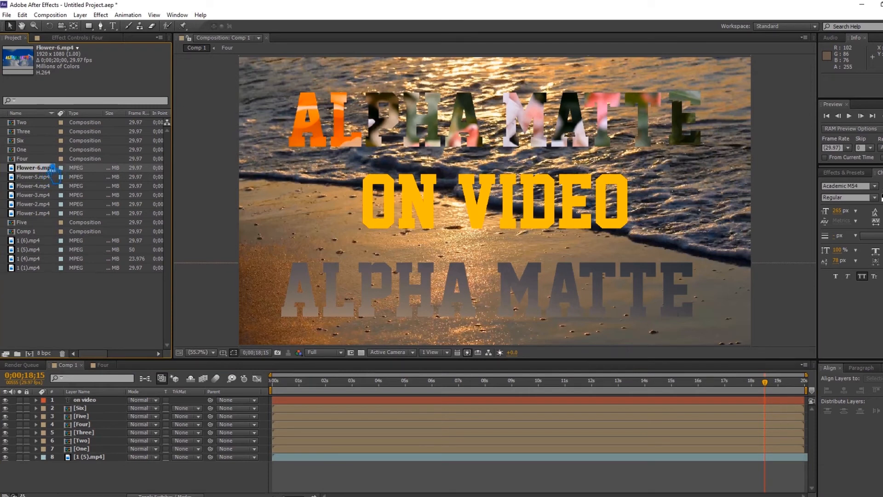
pyautogui.moveTo(31, 225)
pyautogui.mouseDown()
pyautogui.moveTo(37, 255)
pyautogui.moveTo(40, 233)
pyautogui.mouseUp()
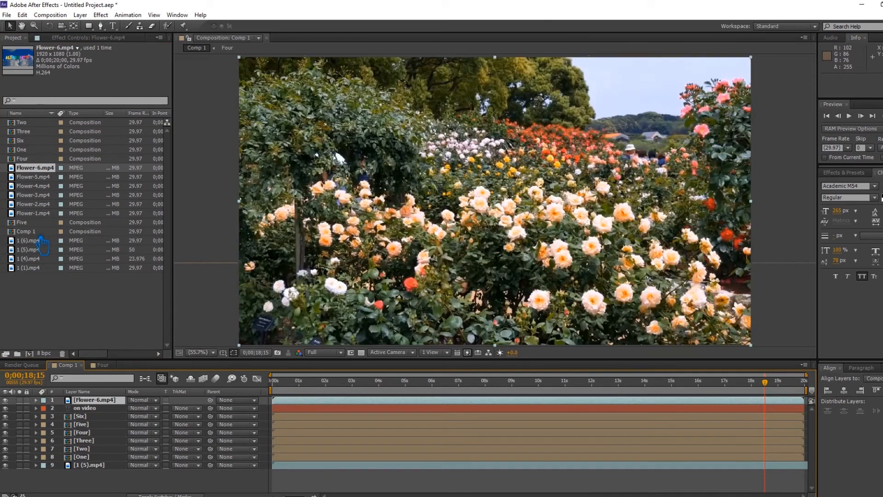
pyautogui.moveTo(104, 409)
pyautogui.mouseDown()
pyautogui.moveTo(90, 409)
pyautogui.moveTo(93, 400)
pyautogui.mouseUp()
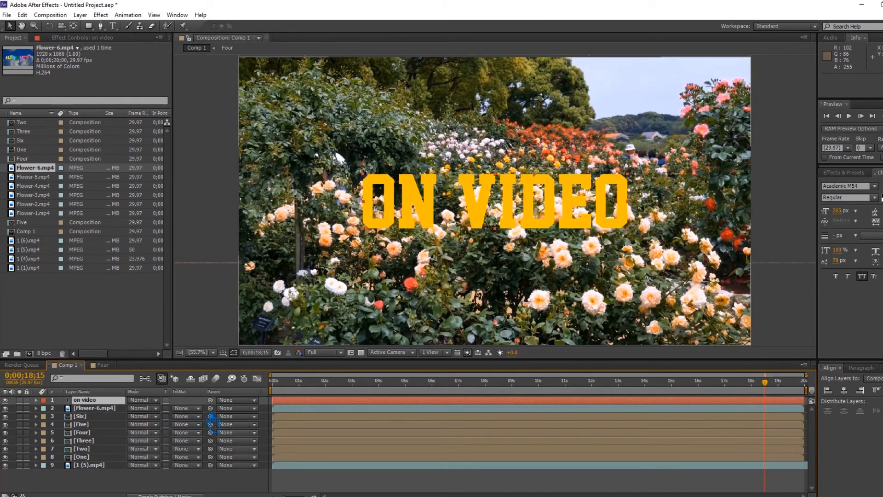
pyautogui.click(191, 408)
pyautogui.click(207, 428)
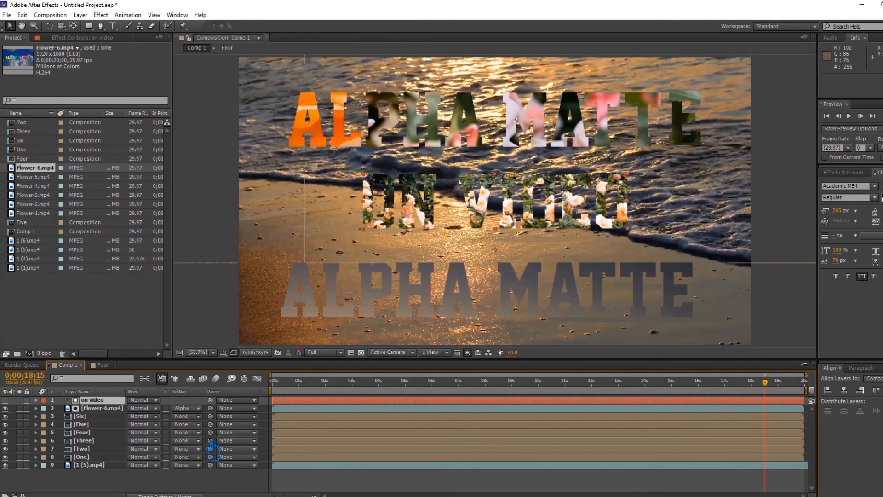
# Pre-compose the on video and Flower-6.mp4 layers as "Seven", moving all attributes into the new composition
pyautogui.click(105, 408)
pyautogui.keyDown('shift'); pyautogui.click(94, 400); pyautogui.keyUp('shift')
pyautogui.rightClick(98, 400)
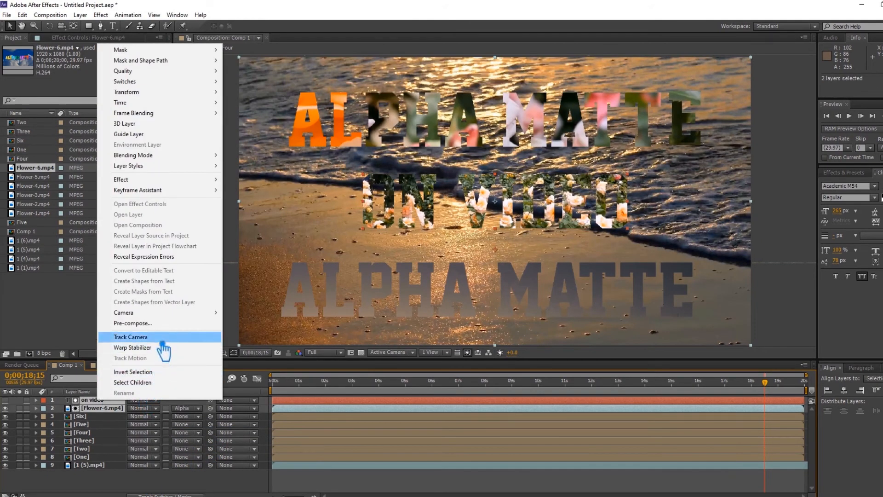
pyautogui.click(161, 323)
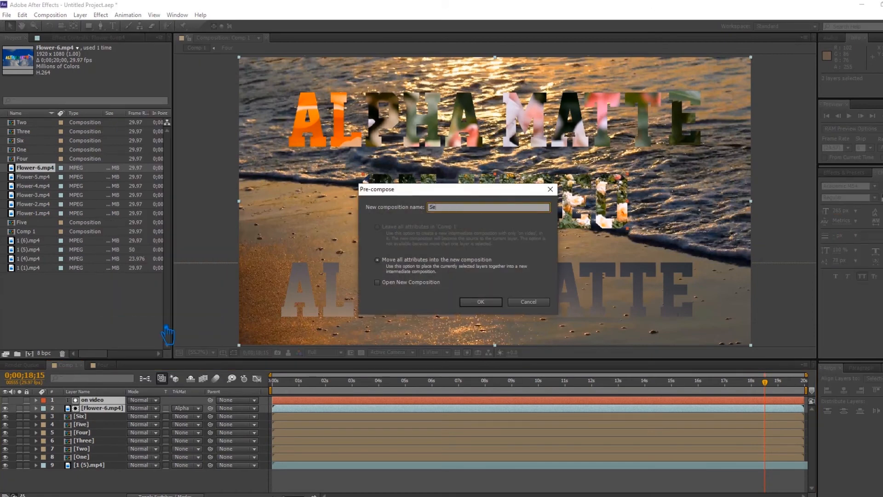
pyautogui.write('Seven')
pyautogui.click(480, 302)
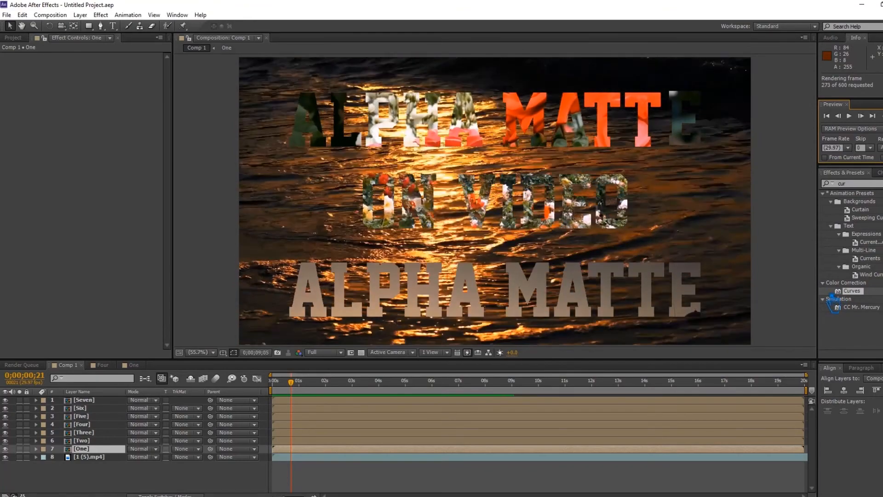
# Apply Brightness & Contrast to the 1 (5).mp4 layer with Brightness -97 and Contrast -77, and preview the composition
pyautogui.moveTo(134, 448); pyautogui.dragTo(99, 460)
pyautogui.moveTo(859, 184); pyautogui.dragTo(754, 174)
pyautogui.write('bri')
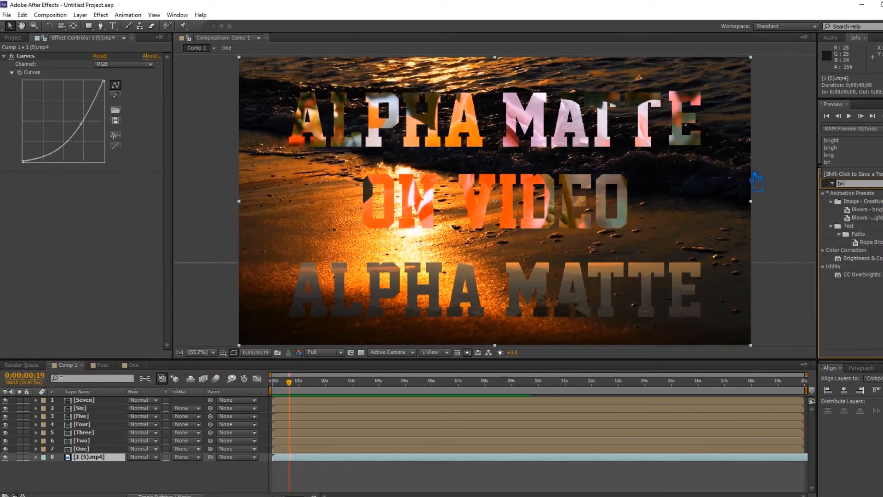
pyautogui.moveTo(857, 258); pyautogui.dragTo(113, 458)
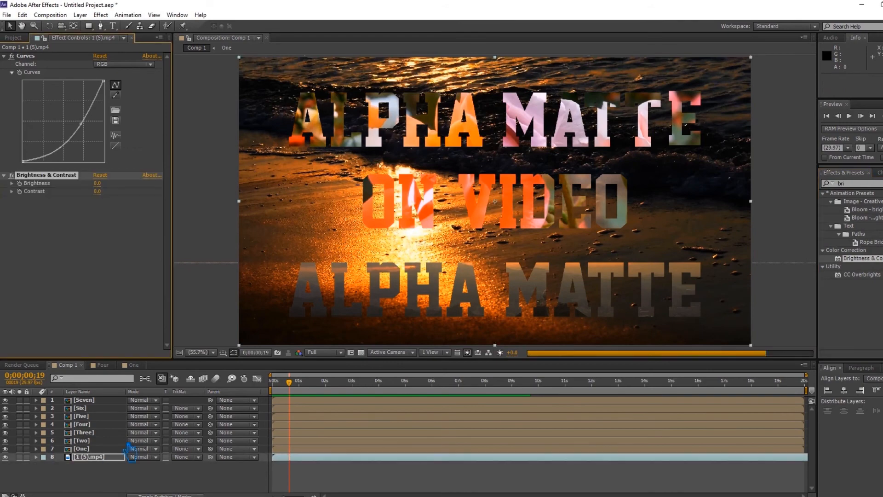
pyautogui.moveTo(108, 189); pyautogui.dragTo(89, 196)
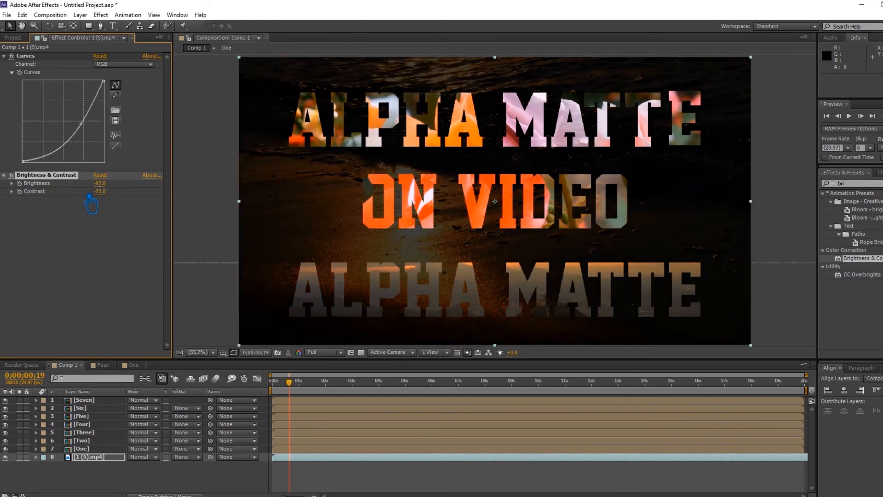
pyautogui.click(135, 481)
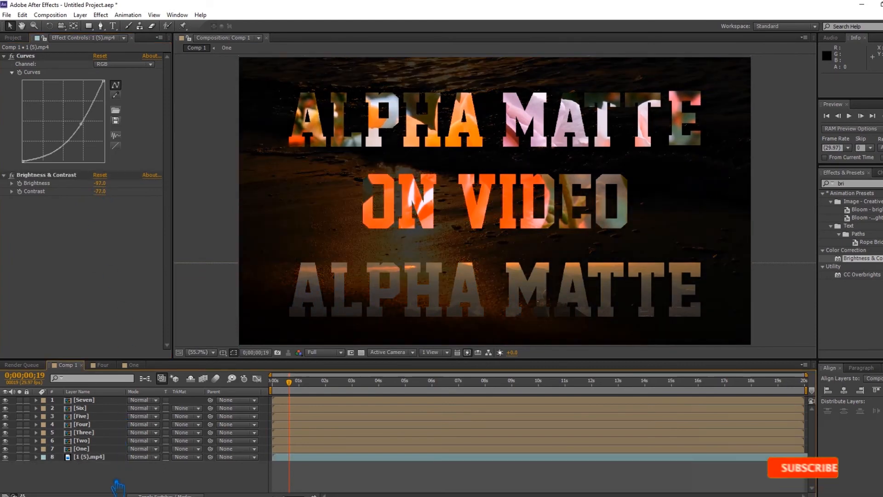
pyautogui.press('KP_0')
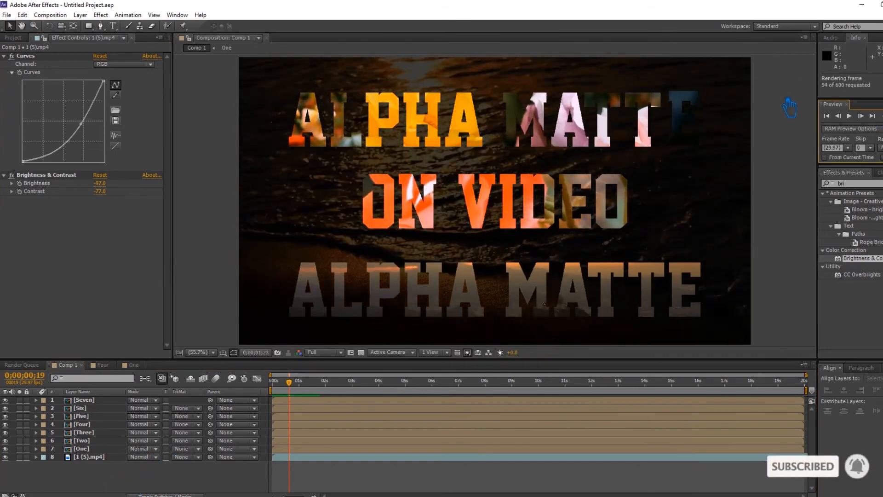